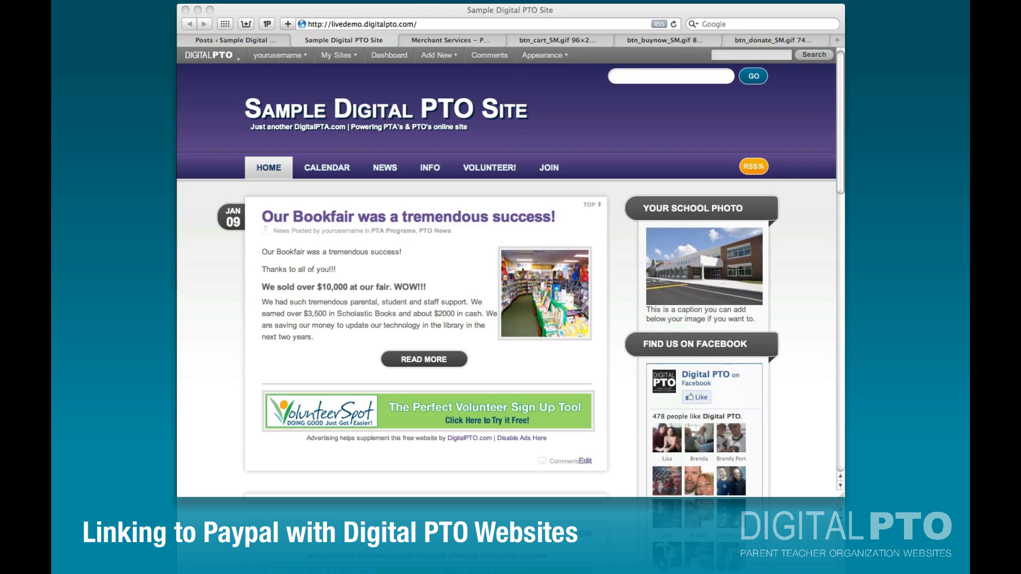
Switch to PayPal's Merchant Services page and start creating an Add to Cart button
{"action": "left_click", "coordinate": [444, 40]}
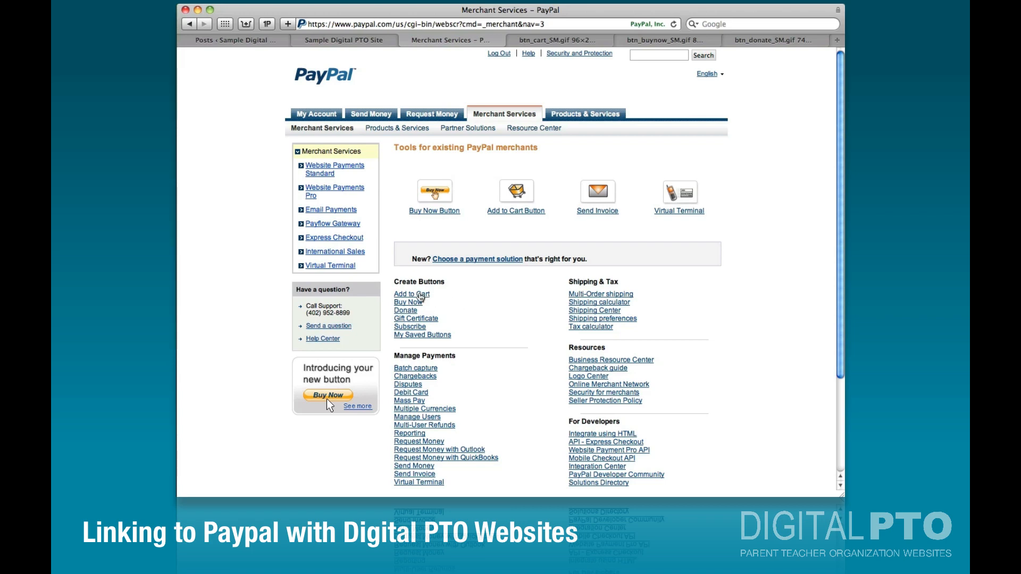
{"action": "left_click", "coordinate": [420, 296]}
{"action": "scroll", "coordinate": [418, 258], "scroll_direction": "down", "scroll_amount": 2}
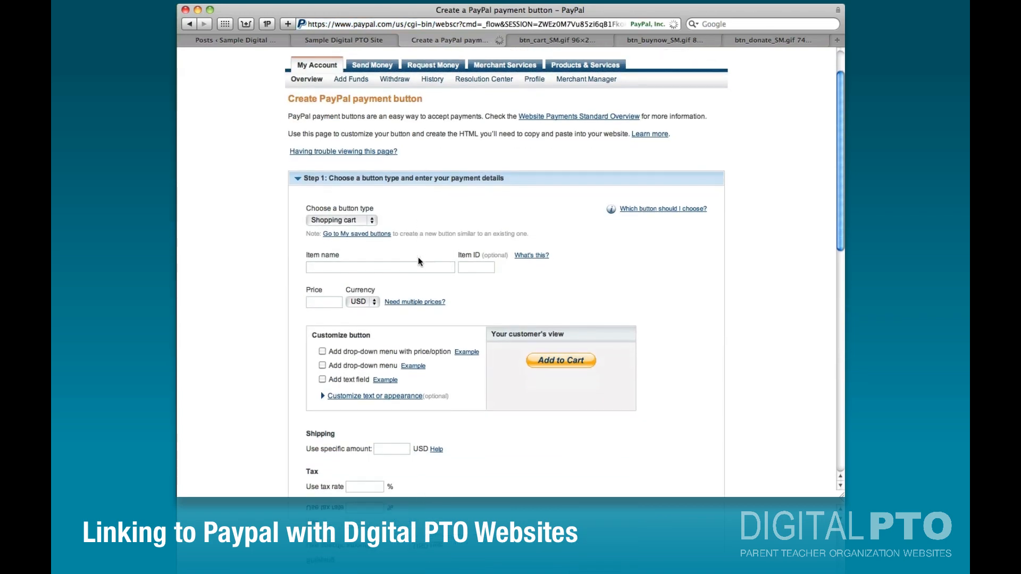
Create the shopping cart button for an item named PTO Membership with a price of 10 USD
{"action": "left_click", "coordinate": [405, 262]}
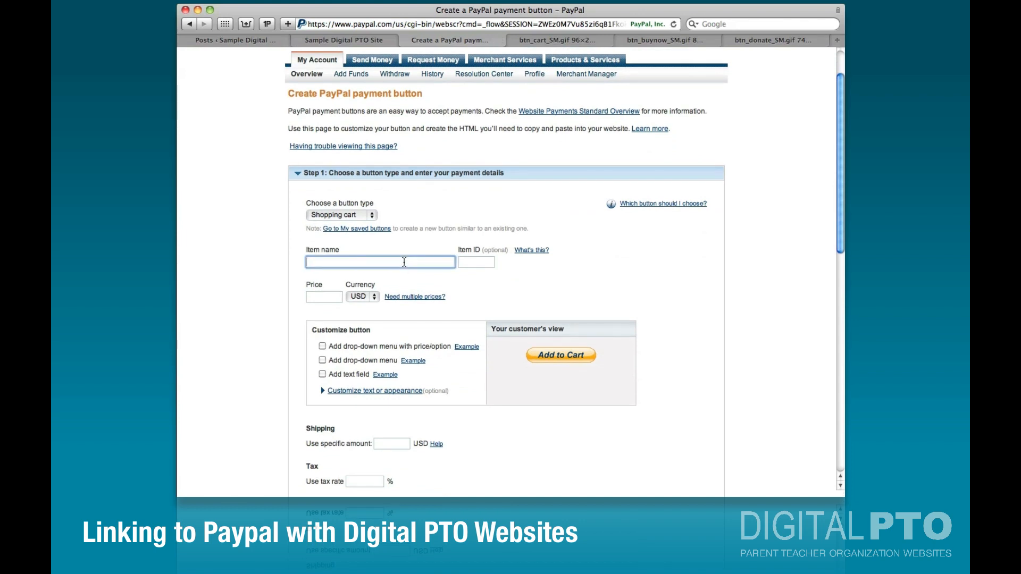
{"action": "type", "text": "PTO Membership"}
{"action": "key", "text": "Tab"}
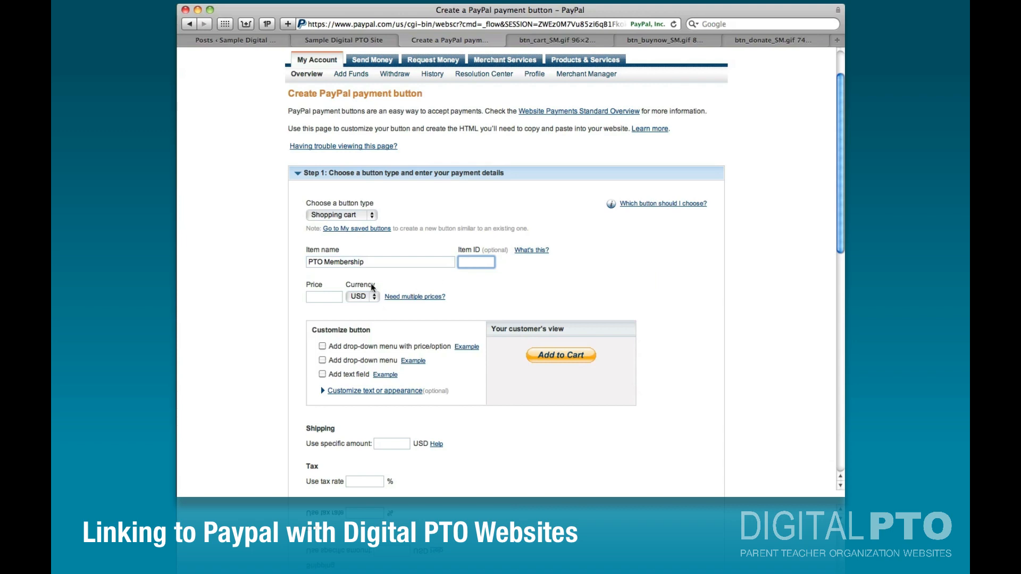
{"action": "left_click", "coordinate": [319, 298]}
{"action": "type", "text": "10"}
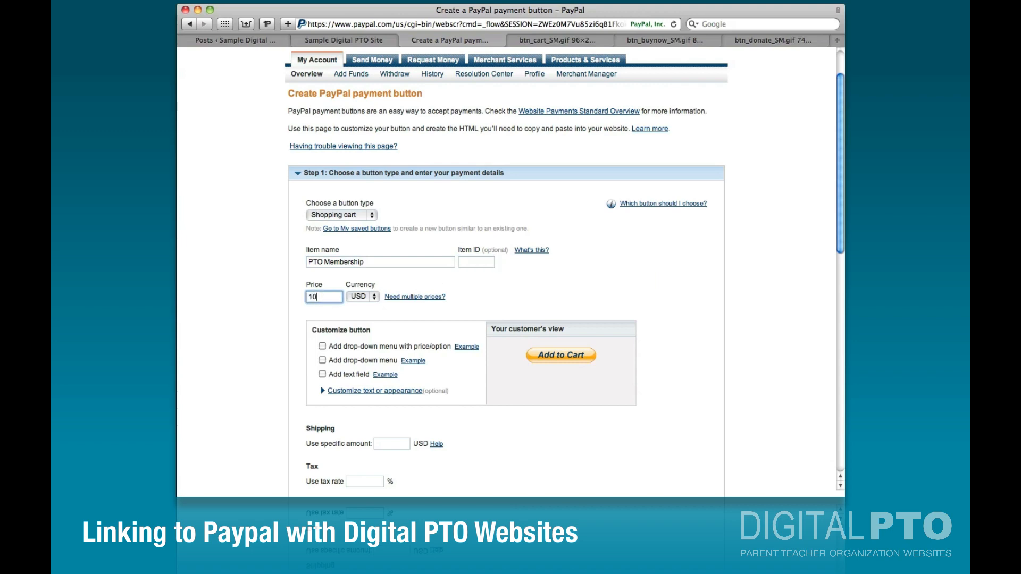
{"action": "left_click", "coordinate": [512, 288]}
{"action": "scroll", "coordinate": [512, 288], "scroll_direction": "down", "scroll_amount": 3}
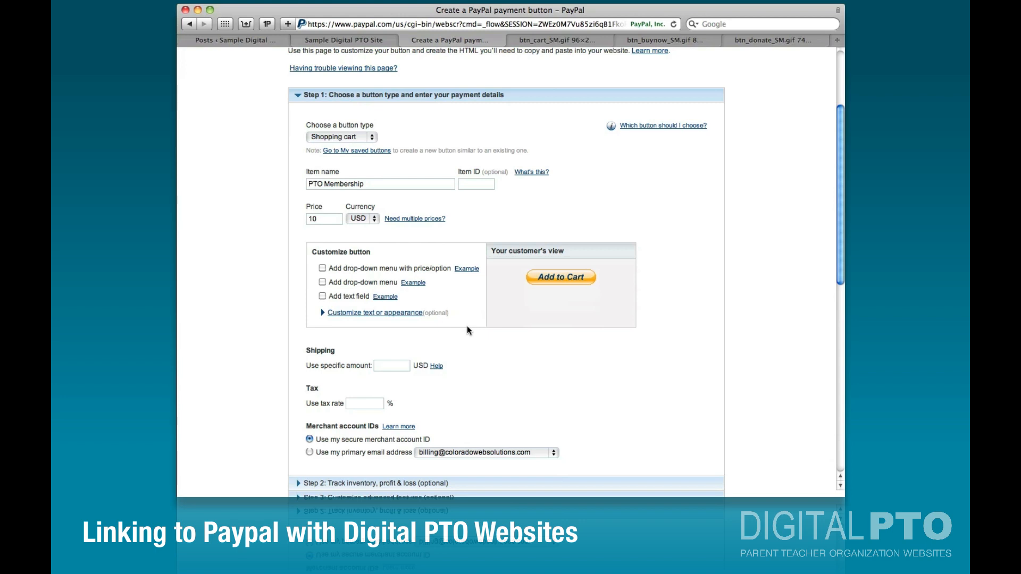
{"action": "scroll", "coordinate": [468, 327], "scroll_direction": "down", "scroll_amount": 3}
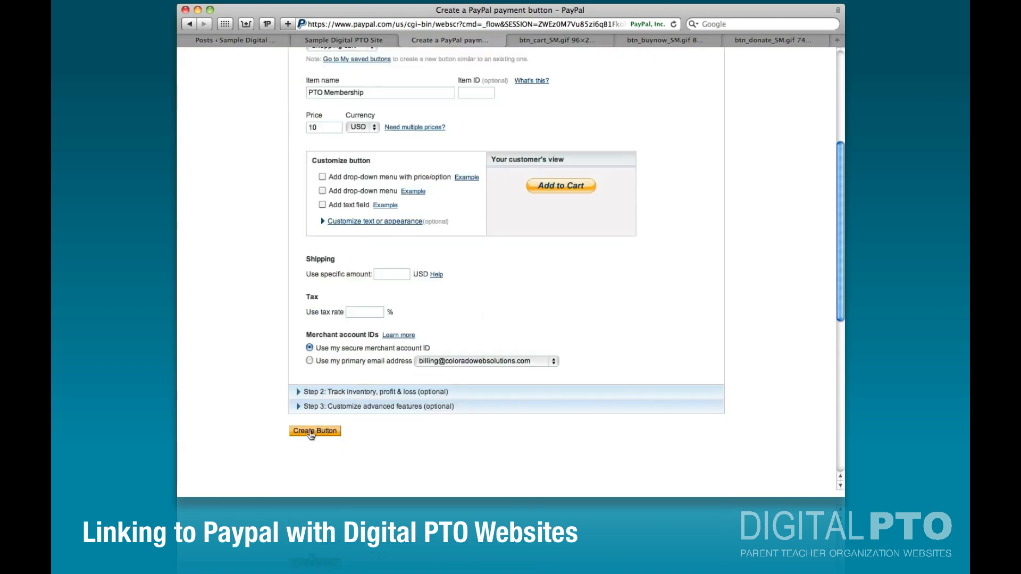
{"action": "left_click", "coordinate": [312, 436]}
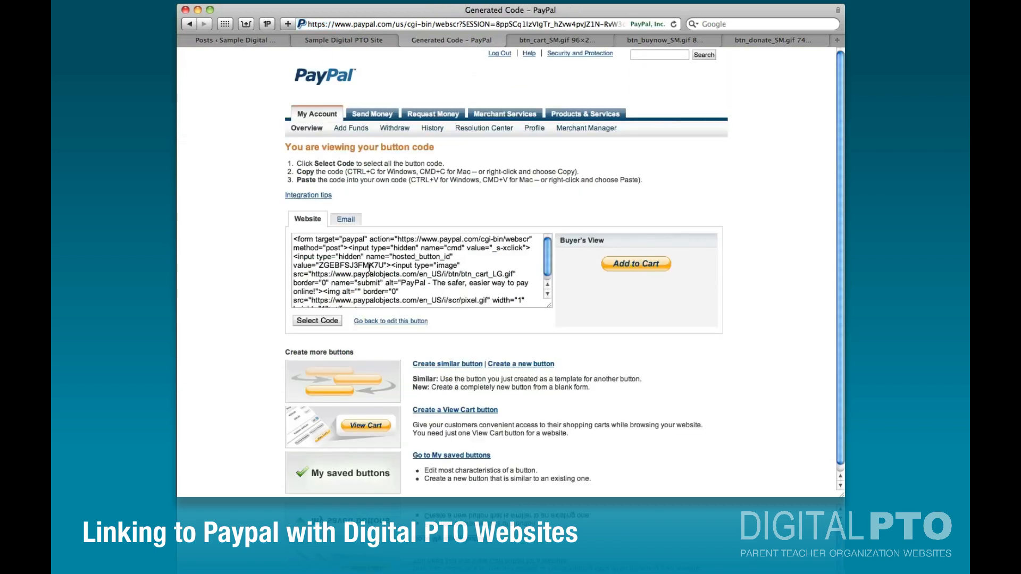
Save the generated Add to Cart button image as btn_cart_LG in the Dropbox folder
{"action": "left_click", "coordinate": [369, 268]}
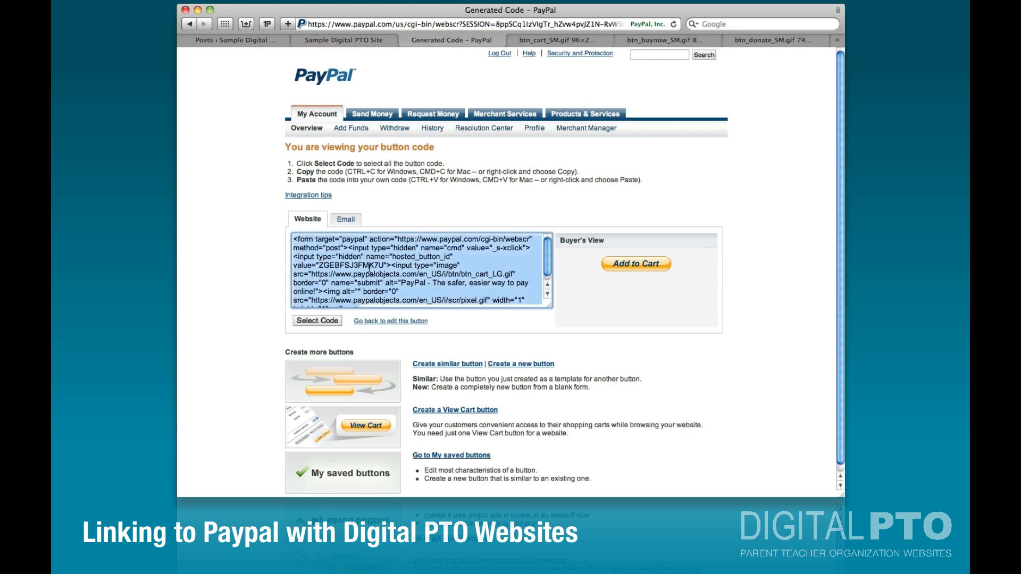
{"action": "left_click", "coordinate": [415, 203]}
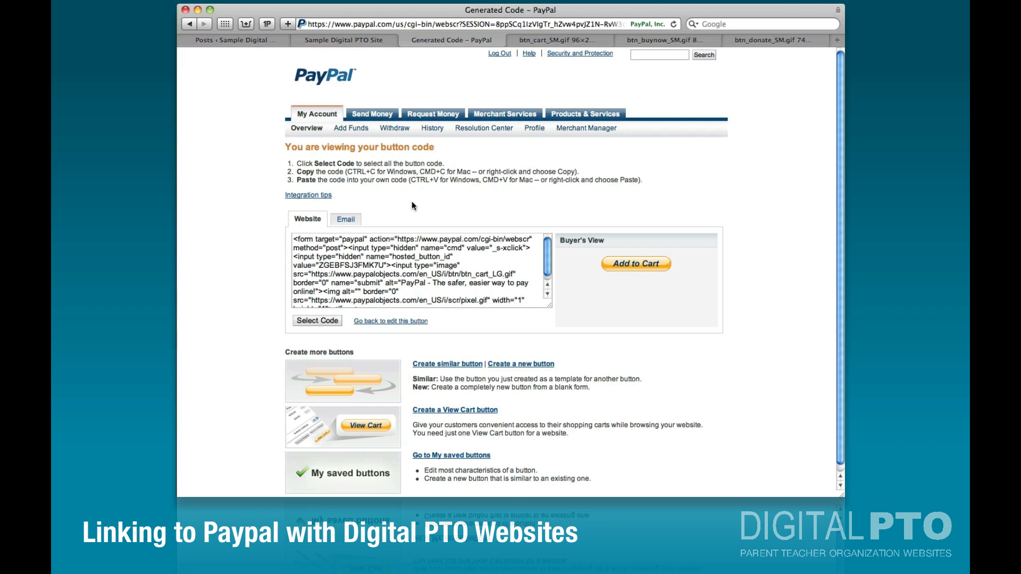
{"action": "right_click", "coordinate": [624, 267]}
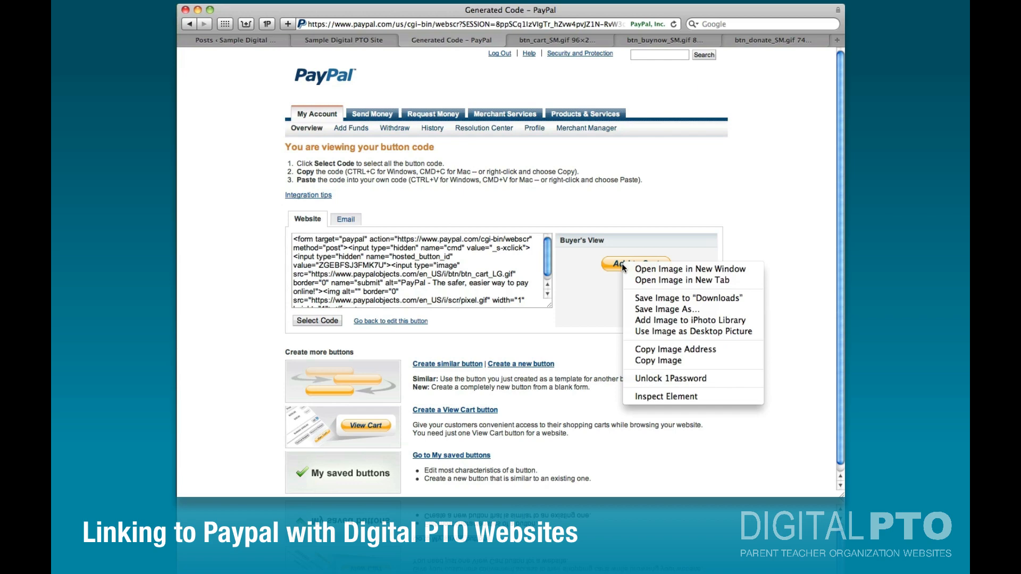
{"action": "left_click", "coordinate": [638, 310]}
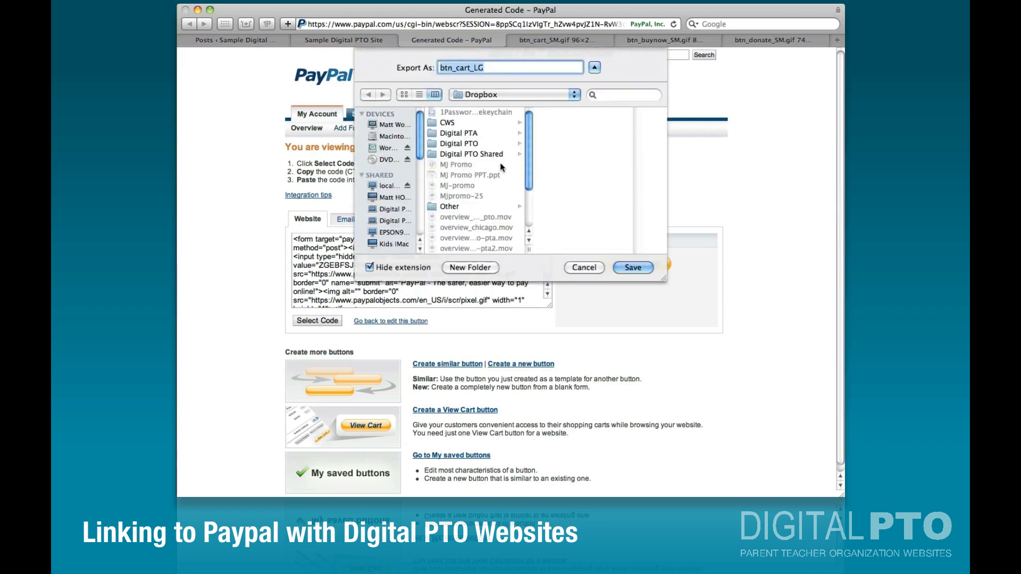
{"action": "left_click", "coordinate": [633, 268]}
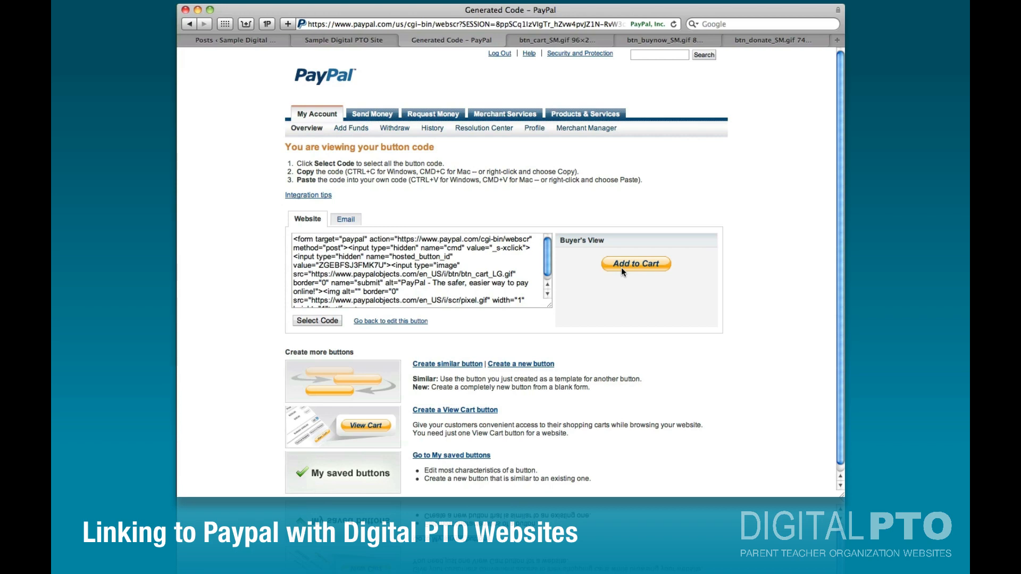
Show the button's email version and copy its payment link
{"action": "left_click", "coordinate": [345, 220]}
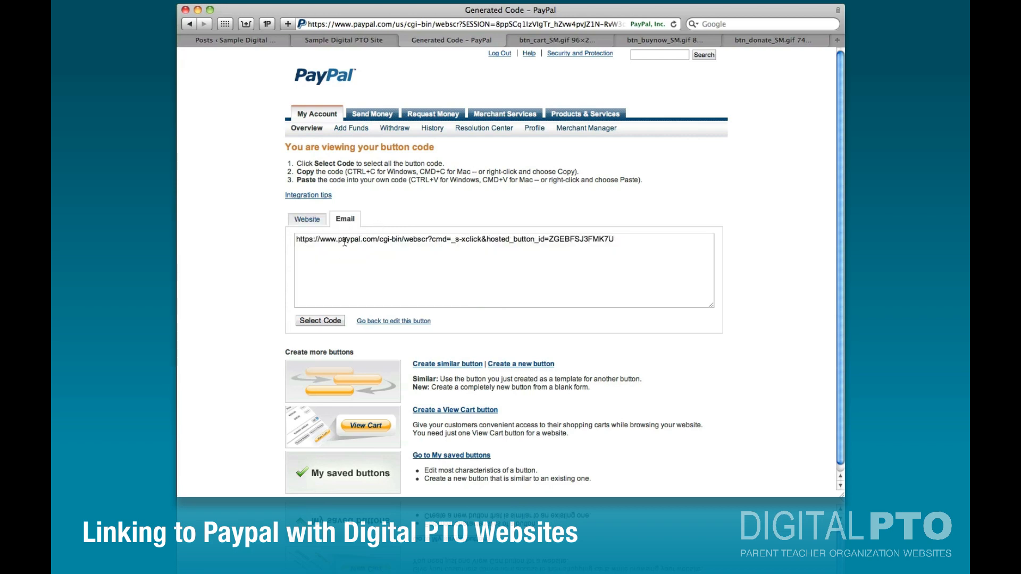
{"action": "left_click", "coordinate": [345, 241]}
{"action": "key", "text": "super+c"}
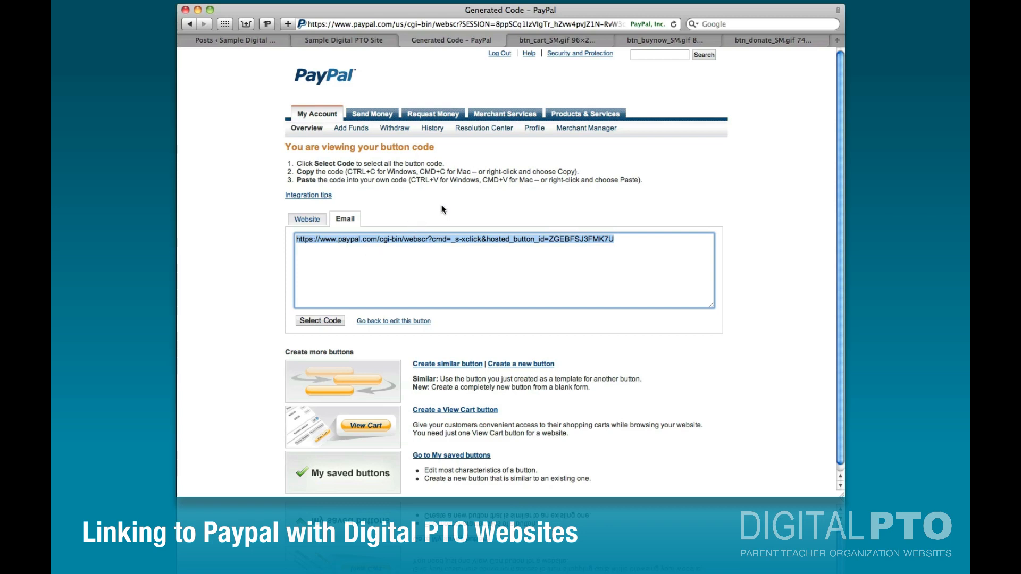
Switch to the Digital PTO site's post administration and start a new post titled "Testing Paypal Buttons" in the visual editor
{"action": "left_click", "coordinate": [332, 41]}
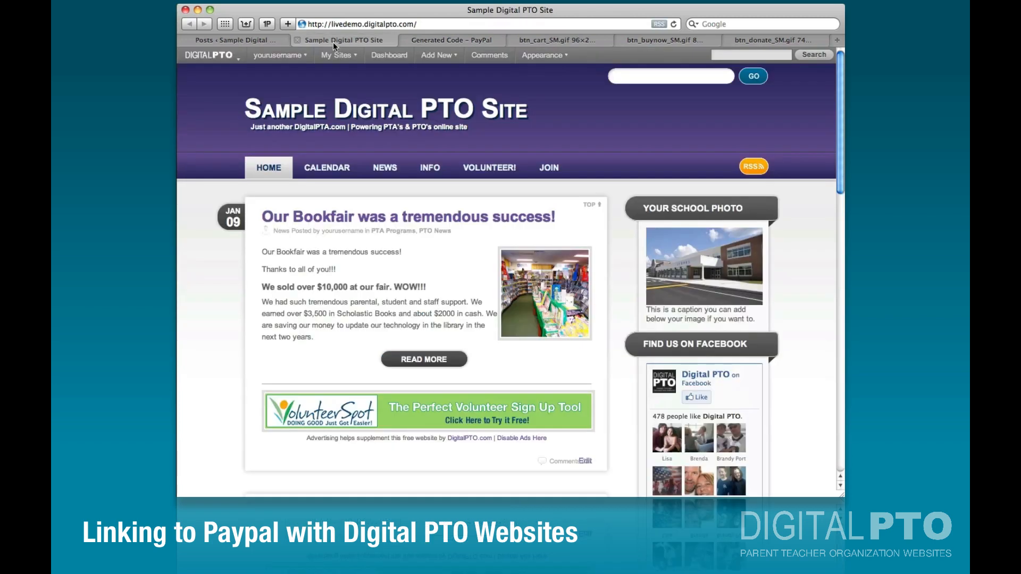
{"action": "left_click", "coordinate": [229, 40]}
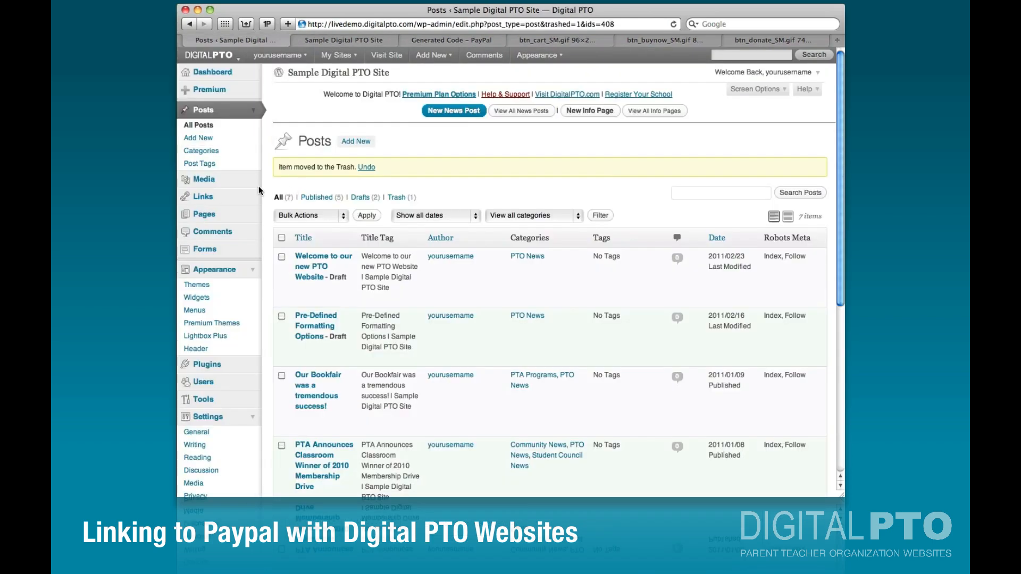
{"action": "left_click", "coordinate": [202, 140]}
{"action": "left_click", "coordinate": [342, 273]}
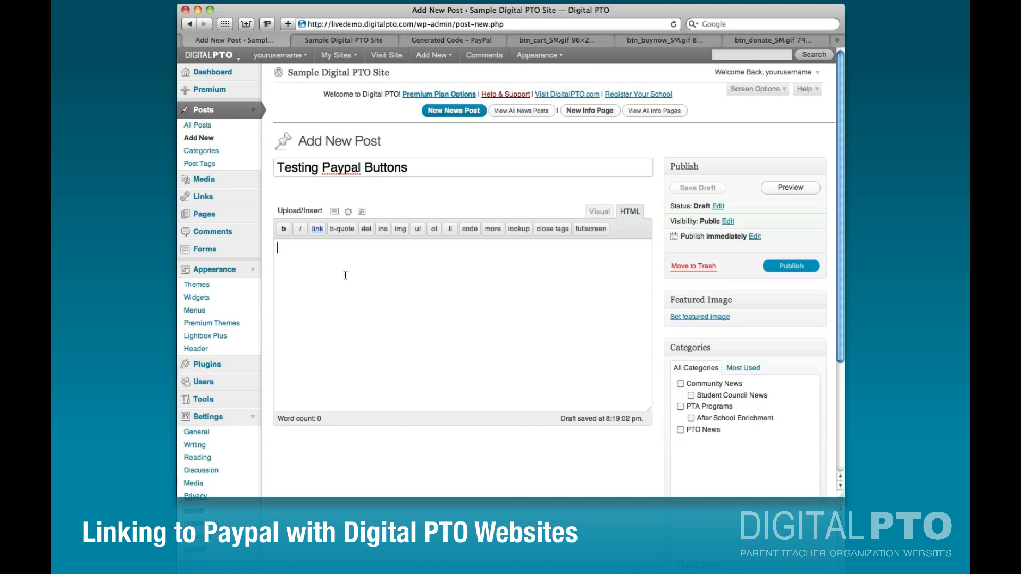
{"action": "left_click", "coordinate": [602, 213]}
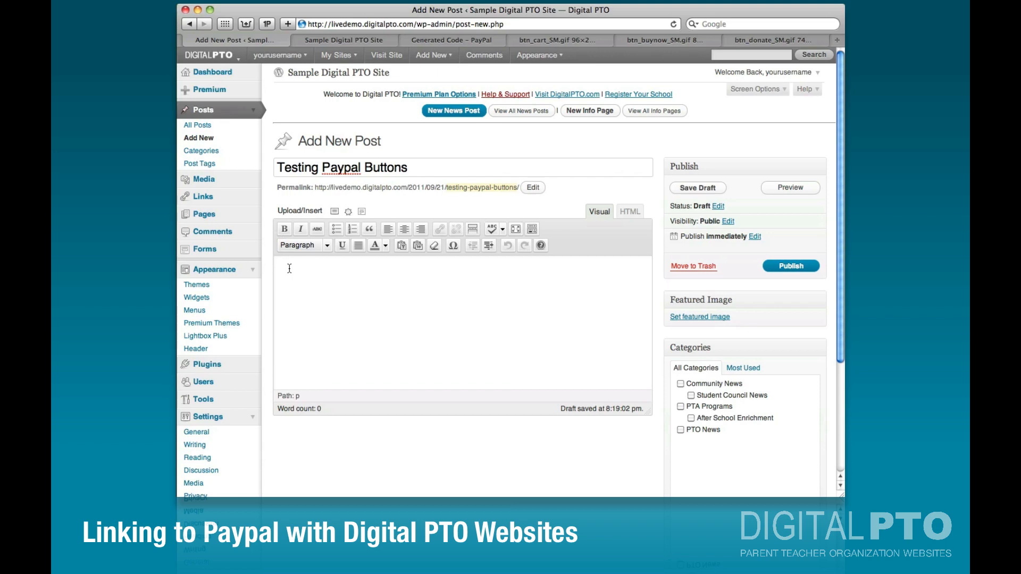
Enter the line "PTO Membership - $10" in the post body and start a new line below it
{"action": "type", "text": "PTO Membership $10"}
{"action": "key", "text": "BackSpace"}
{"action": "key", "text": "BackSpace"}
{"action": "key", "text": "BackSpace"}
{"action": "type", "text": "- $10"}
{"action": "key", "text": "Return"}
Upload btn_cart_LG.gif from the computer as a post image and set its alignment to left
{"action": "left_click", "coordinate": [335, 213]}
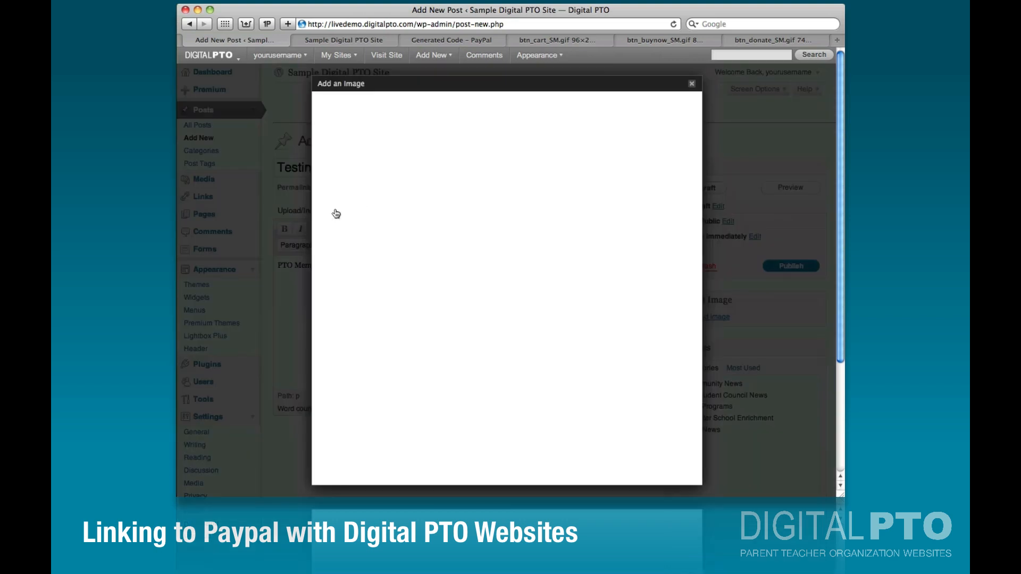
{"action": "left_click", "coordinate": [439, 223]}
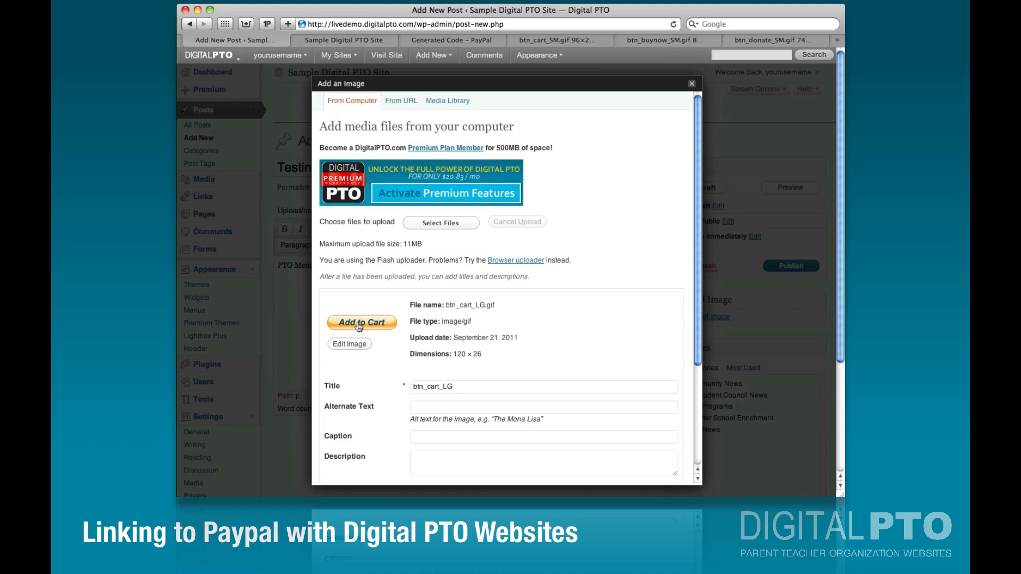
{"action": "scroll", "coordinate": [537, 328], "scroll_direction": "down", "scroll_amount": 5}
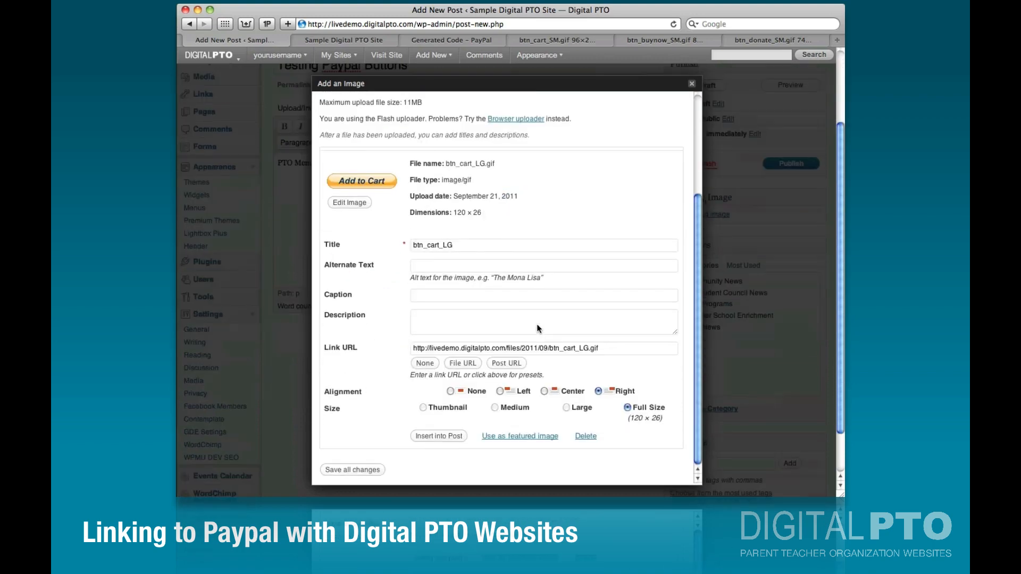
{"action": "left_click", "coordinate": [500, 391]}
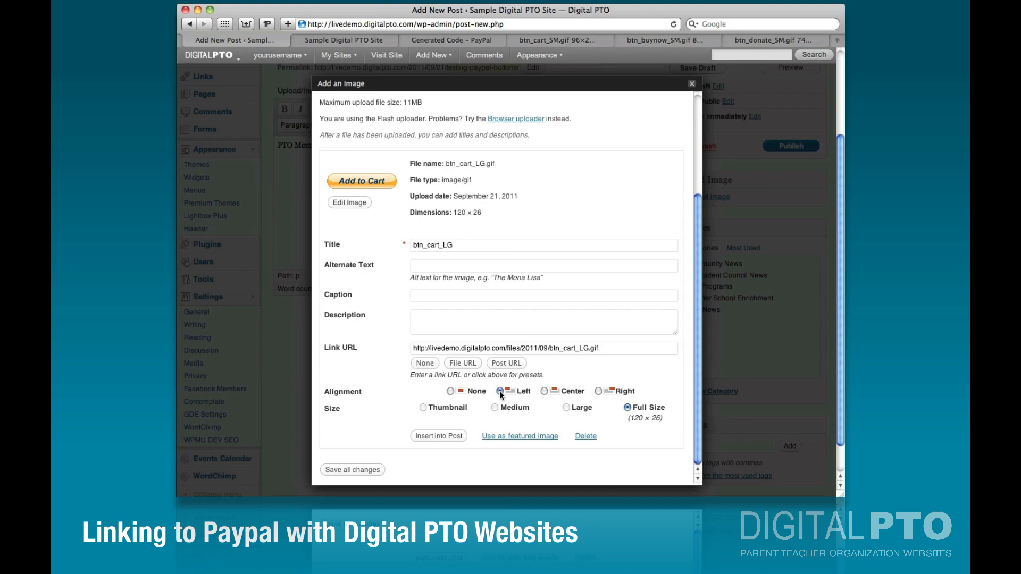
Replace the image's link URL with the copied PayPal payment link and insert the image into the post
{"action": "triple_click", "coordinate": [492, 350]}
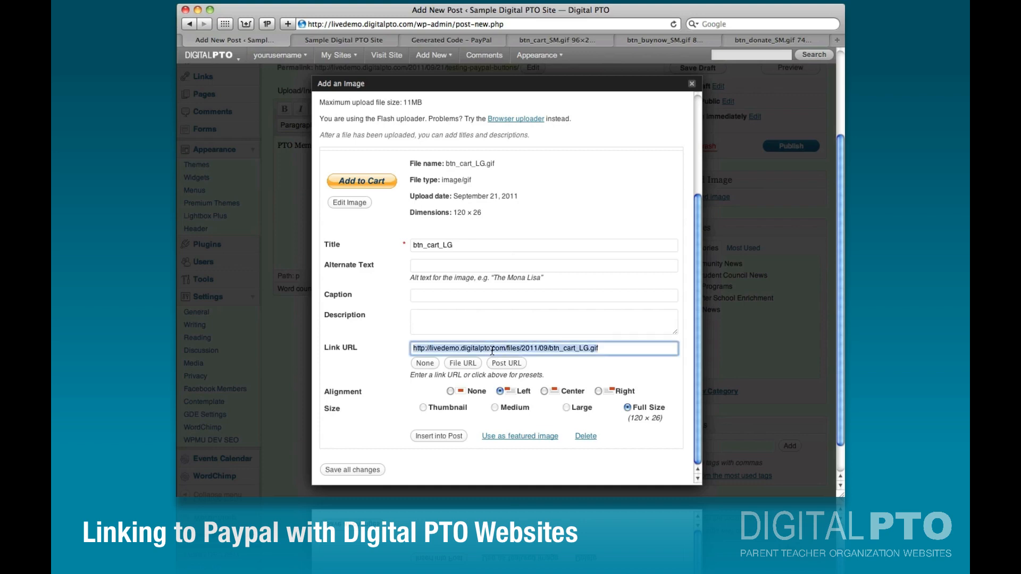
{"action": "left_click", "coordinate": [454, 39]}
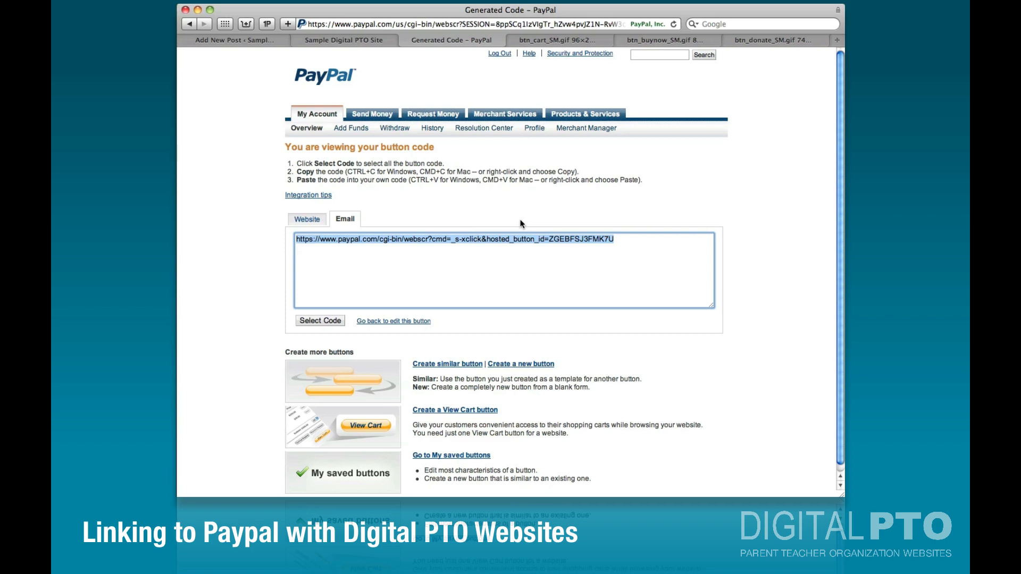
{"action": "left_click", "coordinate": [332, 40]}
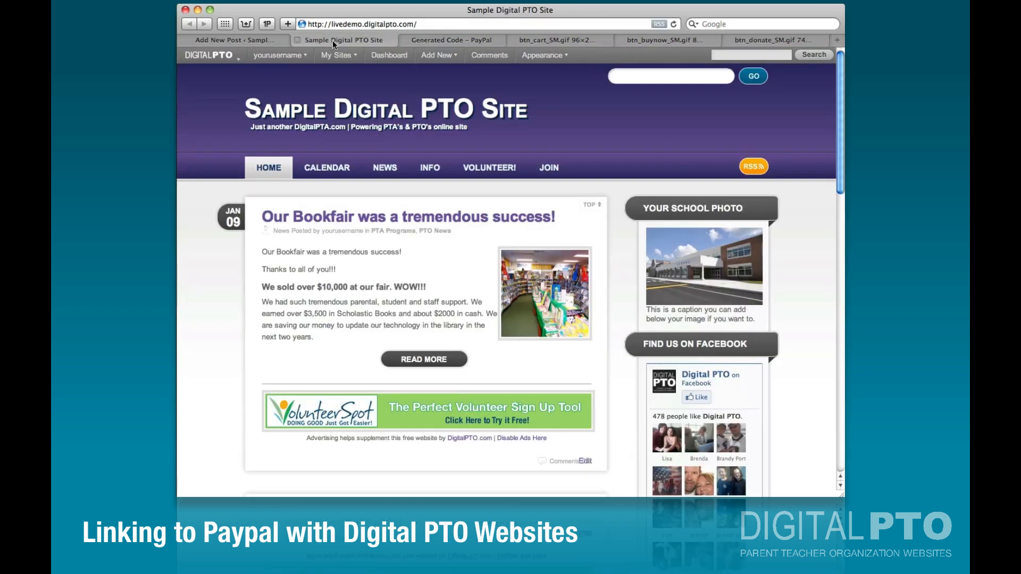
{"action": "left_click", "coordinate": [262, 39]}
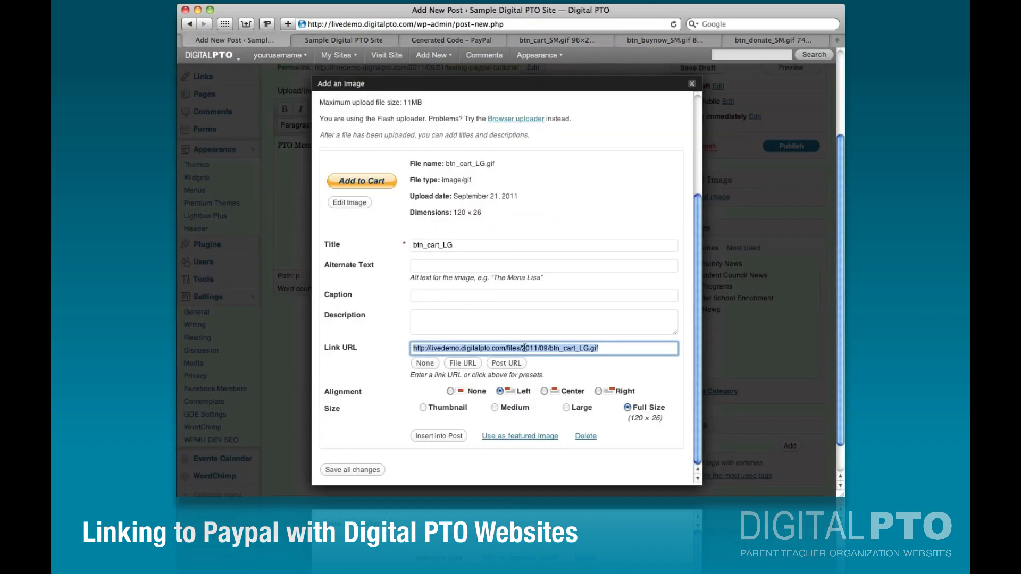
{"action": "key", "text": "super+v"}
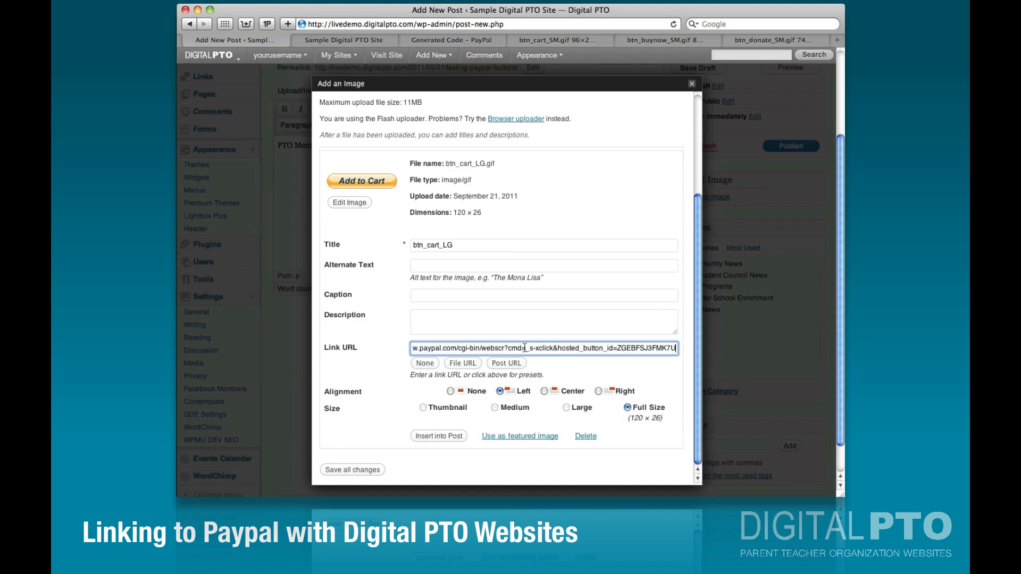
{"action": "left_click", "coordinate": [450, 437]}
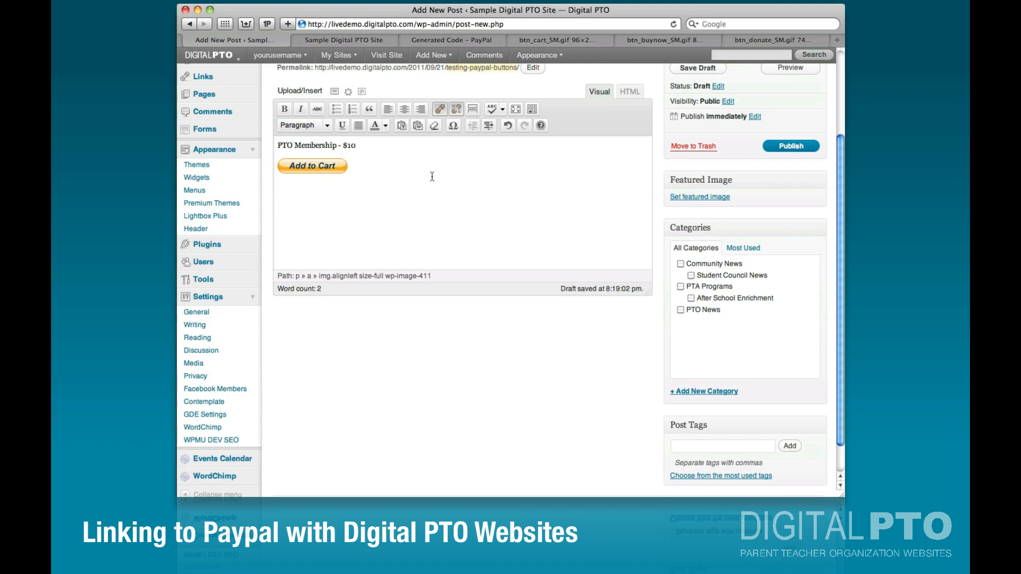
Publish the post and reload the site's home page to view it
{"action": "scroll", "coordinate": [431, 173], "scroll_direction": "up", "scroll_amount": 5}
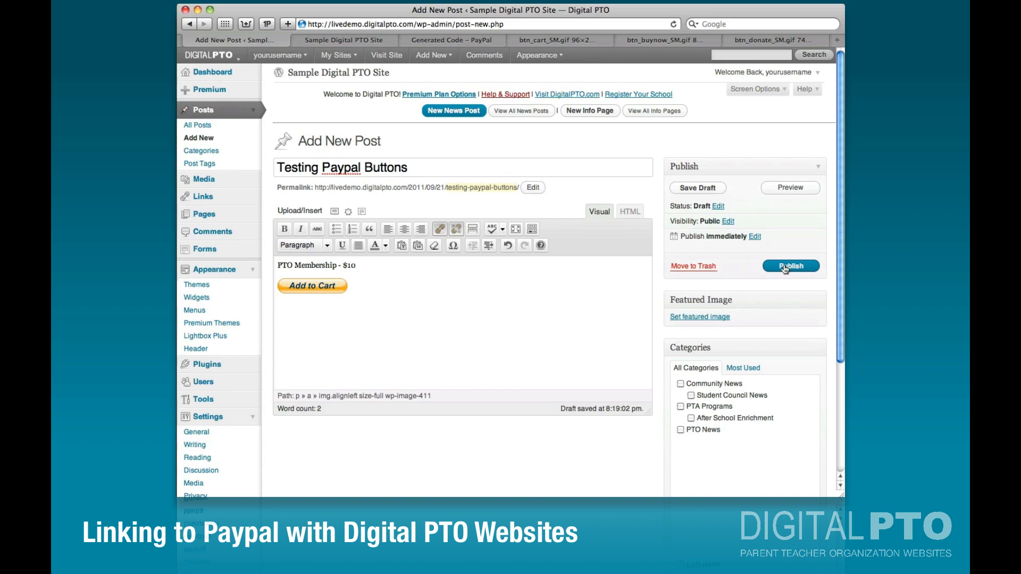
{"action": "left_click", "coordinate": [786, 269]}
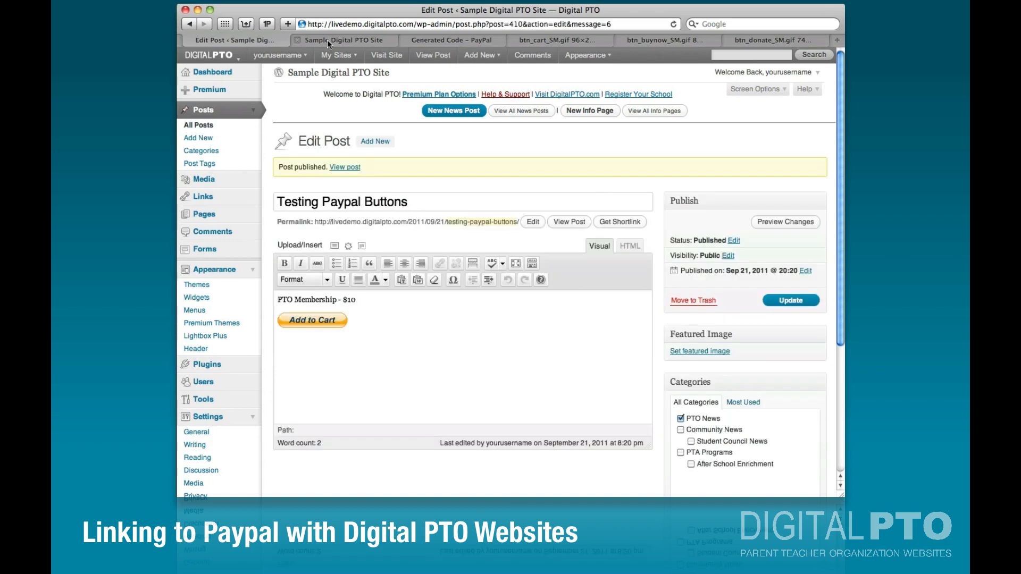
{"action": "left_click", "coordinate": [327, 39]}
{"action": "left_click", "coordinate": [271, 168]}
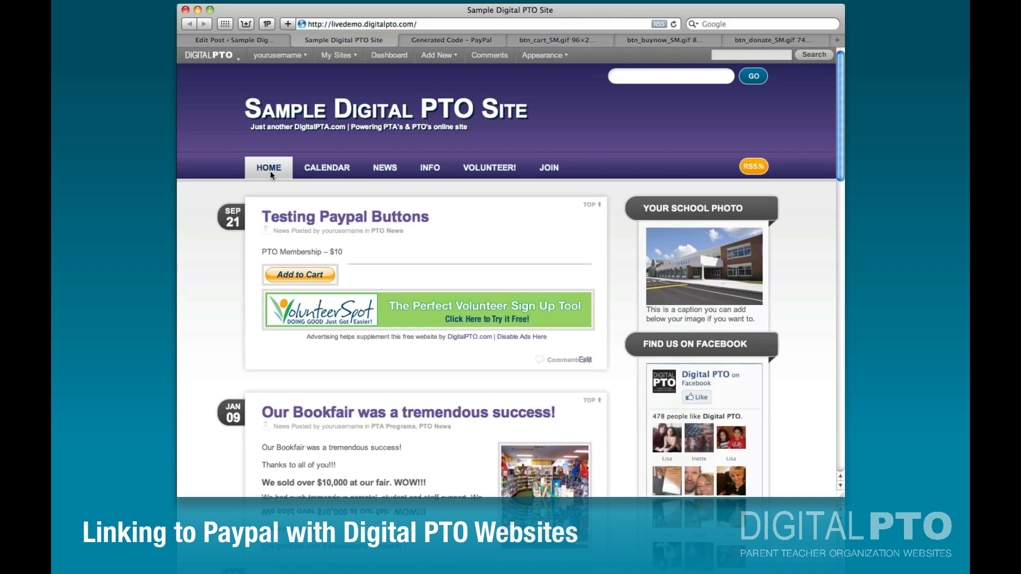
Open the "Testing Paypal Buttons" post, test its Add to Cart button and return from the PayPal cart to the post
{"action": "left_click", "coordinate": [307, 219]}
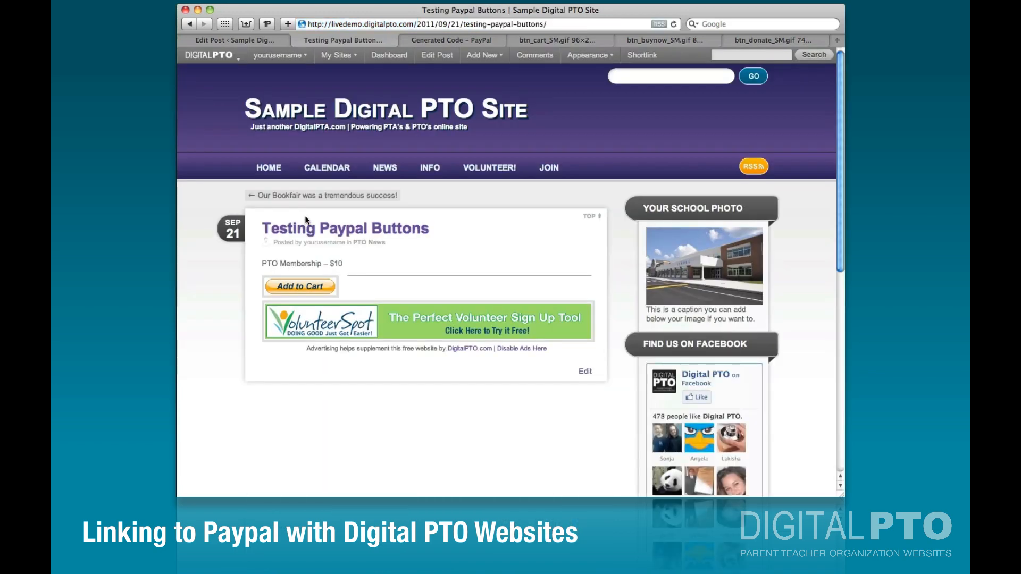
{"action": "left_click", "coordinate": [301, 285]}
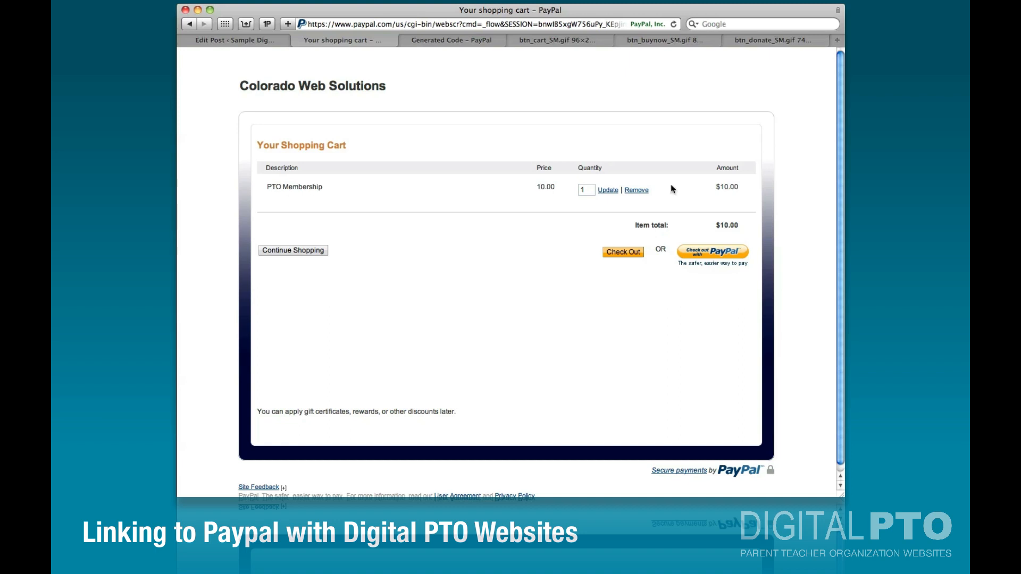
{"action": "left_click", "coordinate": [290, 251]}
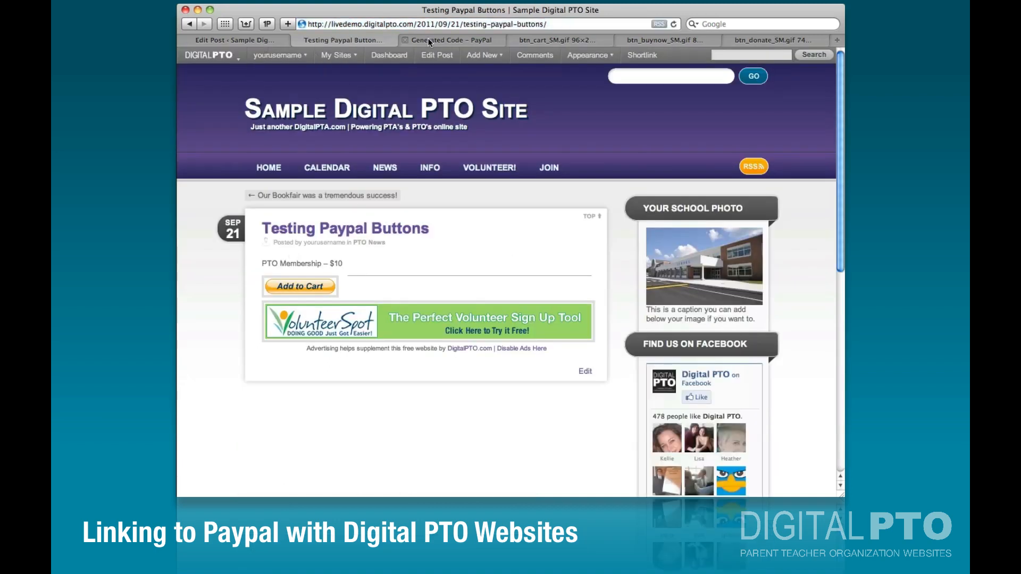
Start a similar PayPal shopping cart button and set its item name to "PTO Phone Book"
{"action": "left_click", "coordinate": [428, 40]}
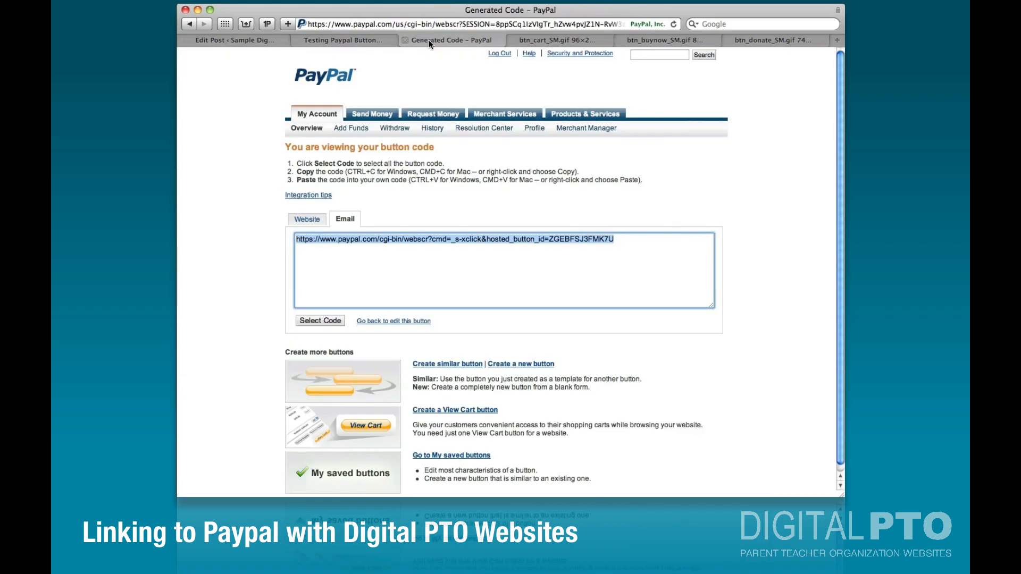
{"action": "left_click", "coordinate": [463, 365]}
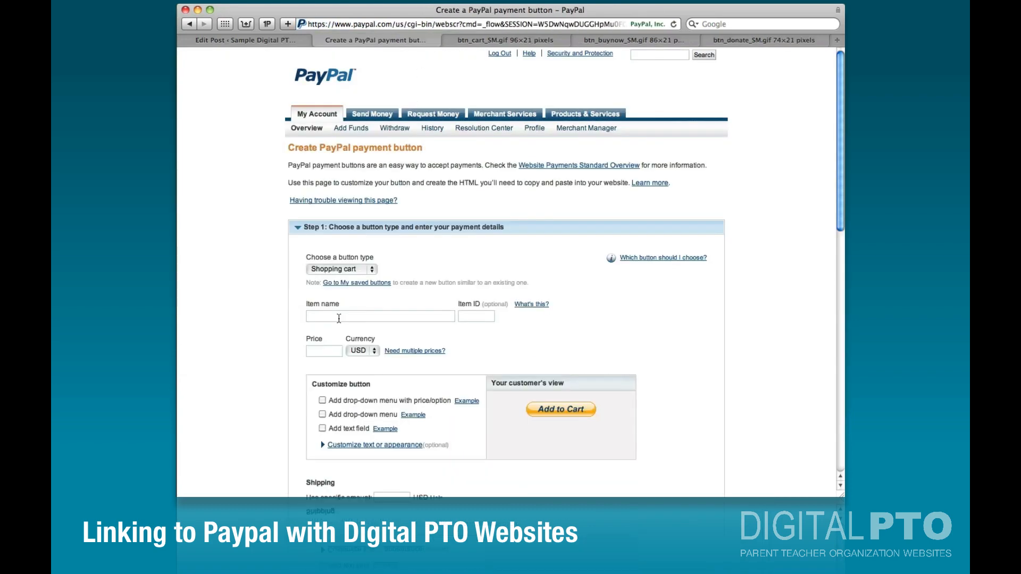
{"action": "left_click", "coordinate": [338, 318]}
{"action": "type", "text": "Photo"}
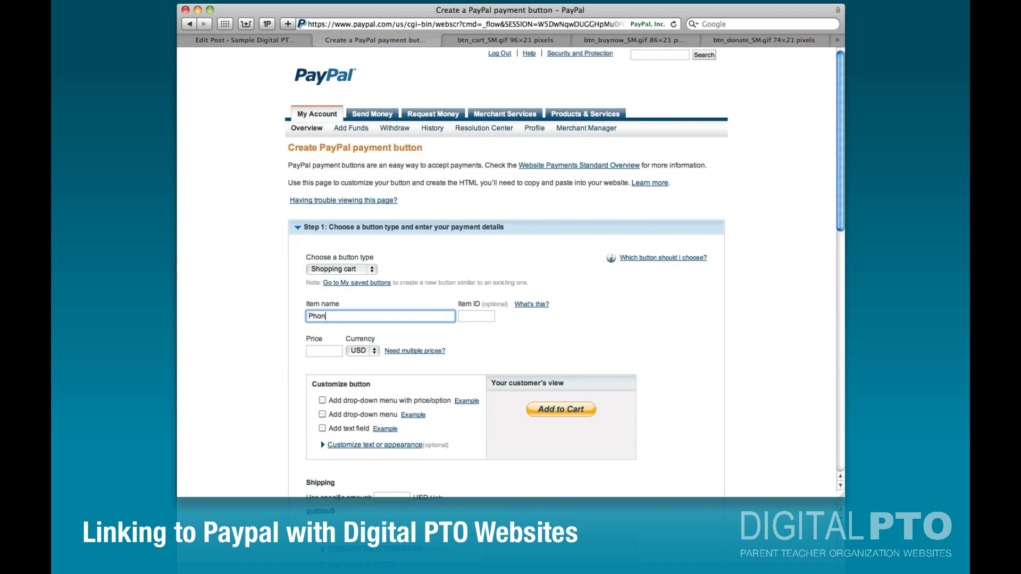
{"action": "key", "text": "BackSpace"}
{"action": "key", "text": "BackSpace"}
{"action": "key", "text": "BackSpace"}
{"action": "key", "text": "BackSpace"}
{"action": "key", "text": "BackSpace"}
{"action": "type", "text": "PTO Phone Book"}
Set the phone book's price to 5 USD and create the button
{"action": "left_click", "coordinate": [326, 352]}
{"action": "type", "text": "5"}
{"action": "left_click", "coordinate": [247, 352]}
{"action": "scroll", "coordinate": [254, 349], "scroll_direction": "down", "scroll_amount": 5}
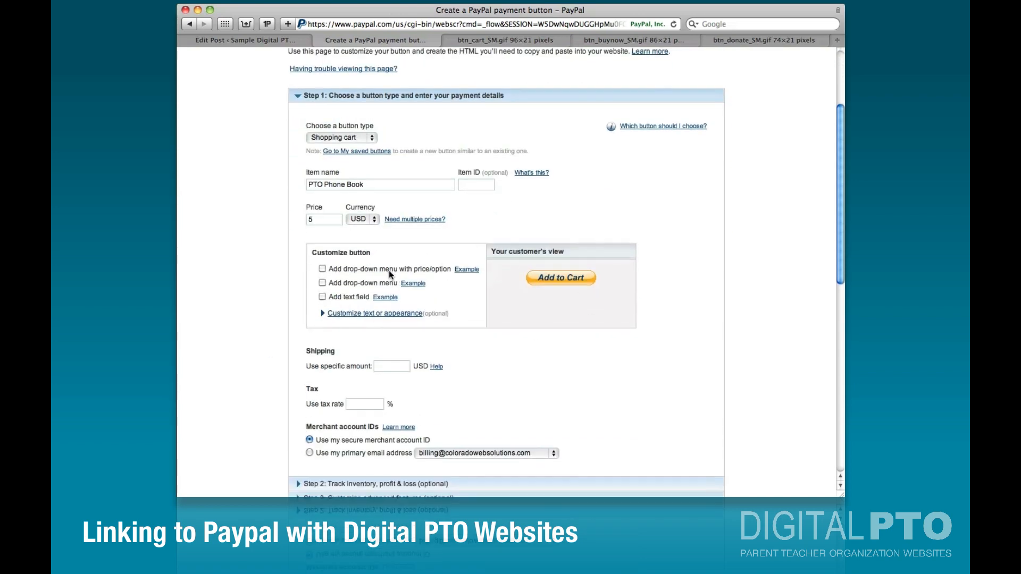
{"action": "scroll", "coordinate": [389, 271], "scroll_direction": "down", "scroll_amount": 7}
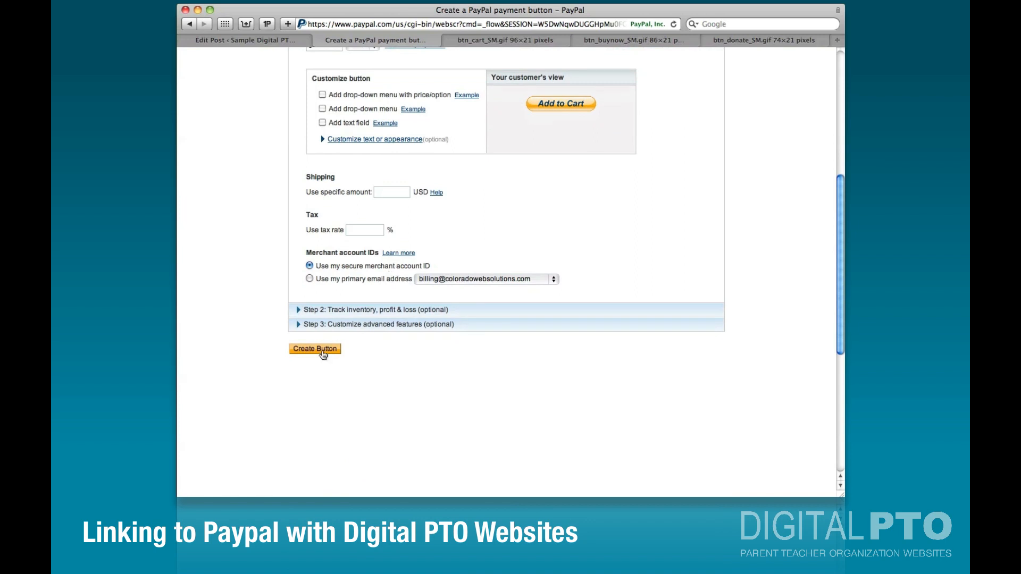
{"action": "left_click", "coordinate": [322, 349]}
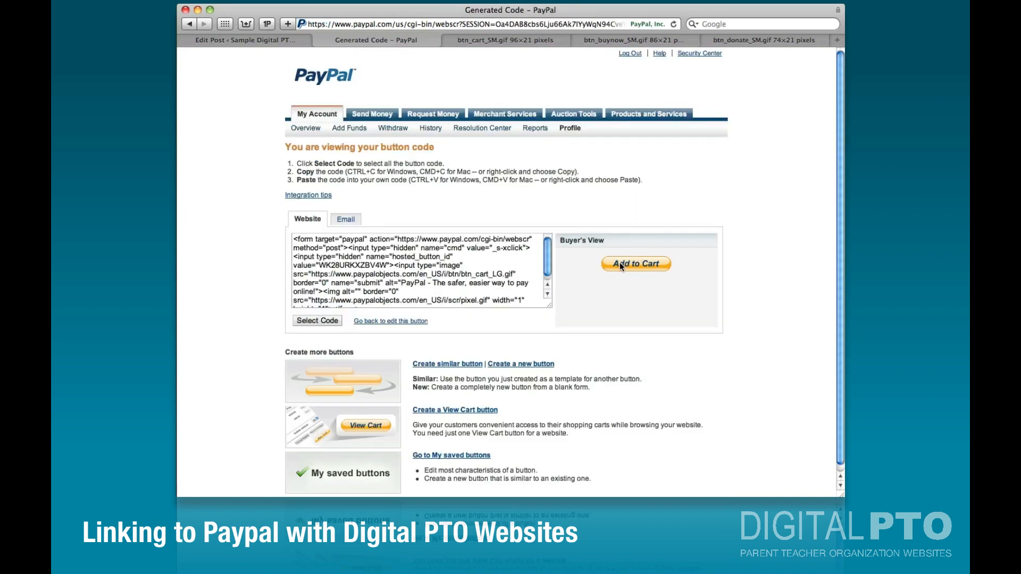
Copy the email payment link generated for the PTO Phone Book button
{"action": "left_click", "coordinate": [346, 220]}
{"action": "left_click", "coordinate": [353, 240]}
{"action": "key", "text": "super+c"}
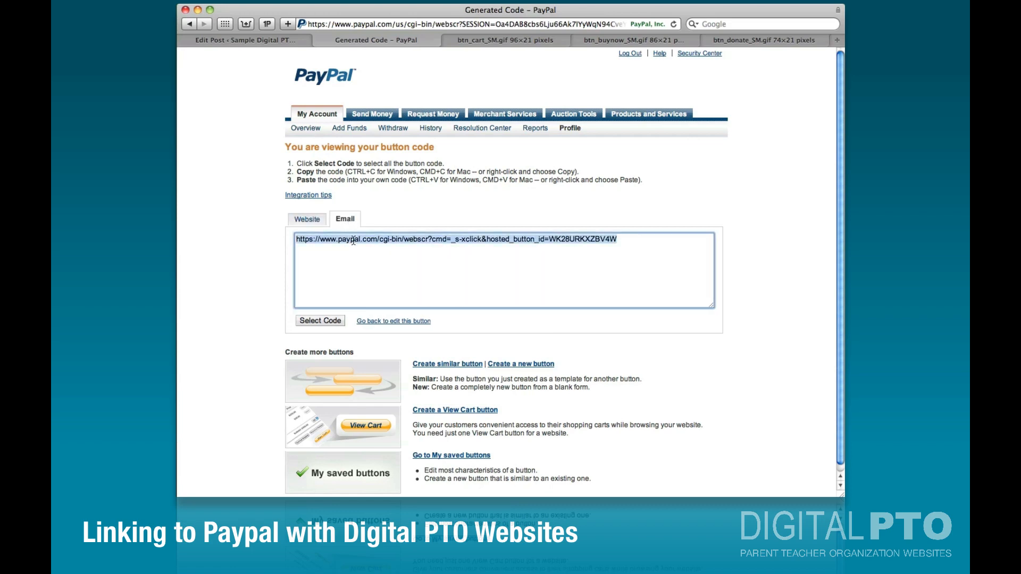
Add the line "PTO Phone Book - $5" below the membership's Add to Cart button in the site's post editor
{"action": "left_click", "coordinate": [258, 41]}
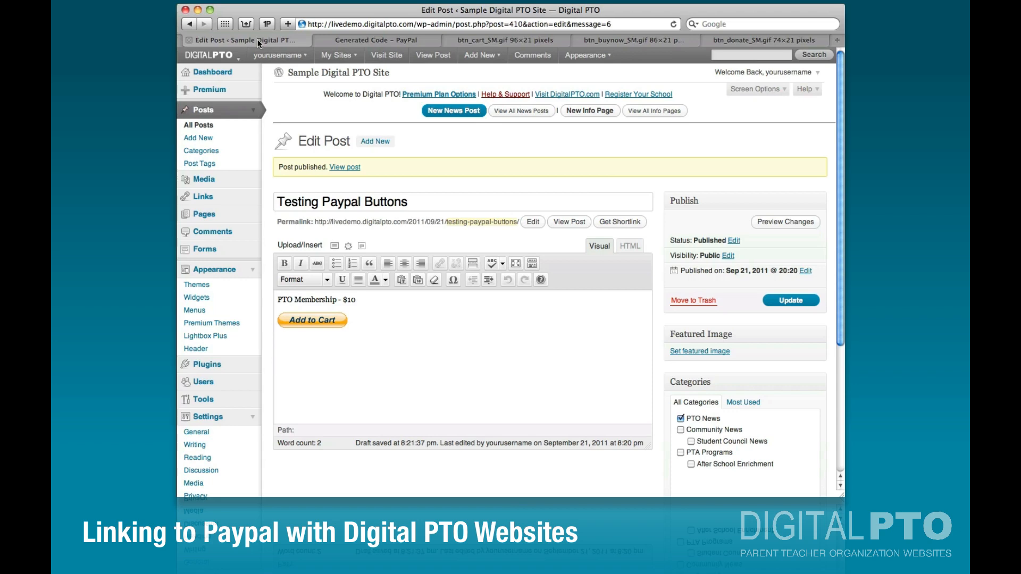
{"action": "left_click", "coordinate": [374, 323]}
{"action": "key", "text": "Return"}
{"action": "type", "text": "PTO Phone Book"}
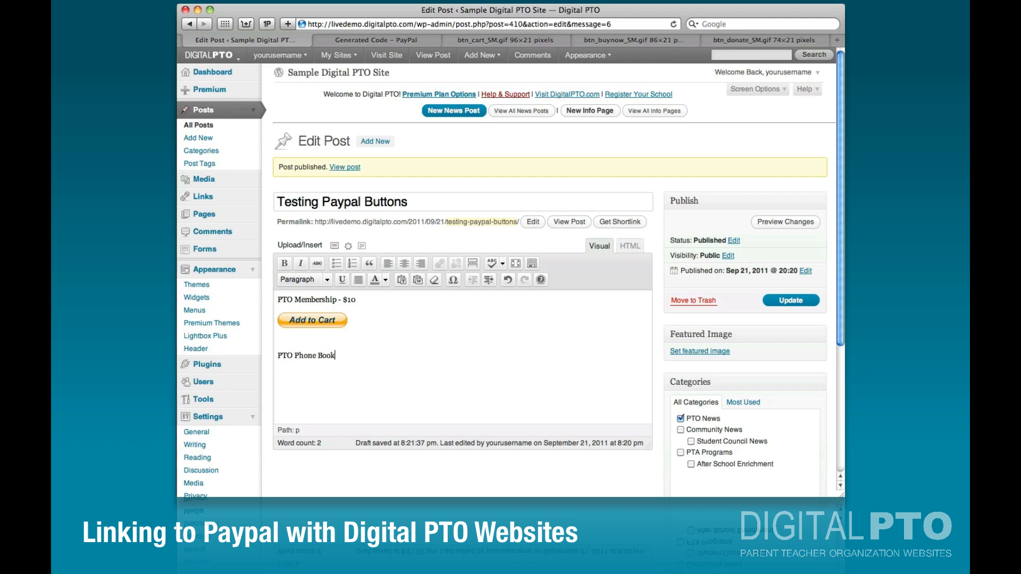
{"action": "type", "text": " - $5"}
Start adding an image to the post and show the details of btn_cart_LG from the media library
{"action": "left_click", "coordinate": [334, 246]}
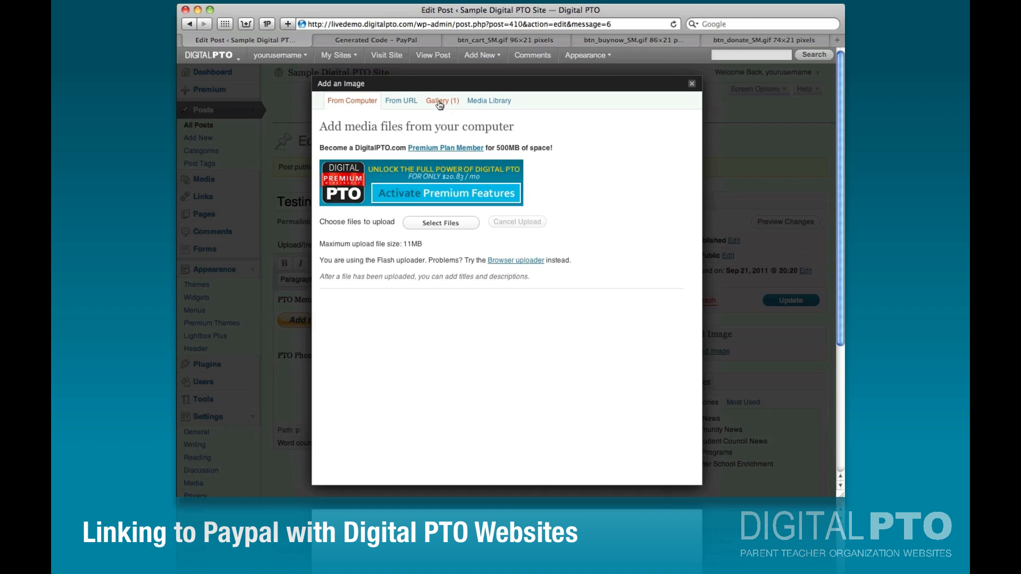
{"action": "left_click", "coordinate": [439, 104]}
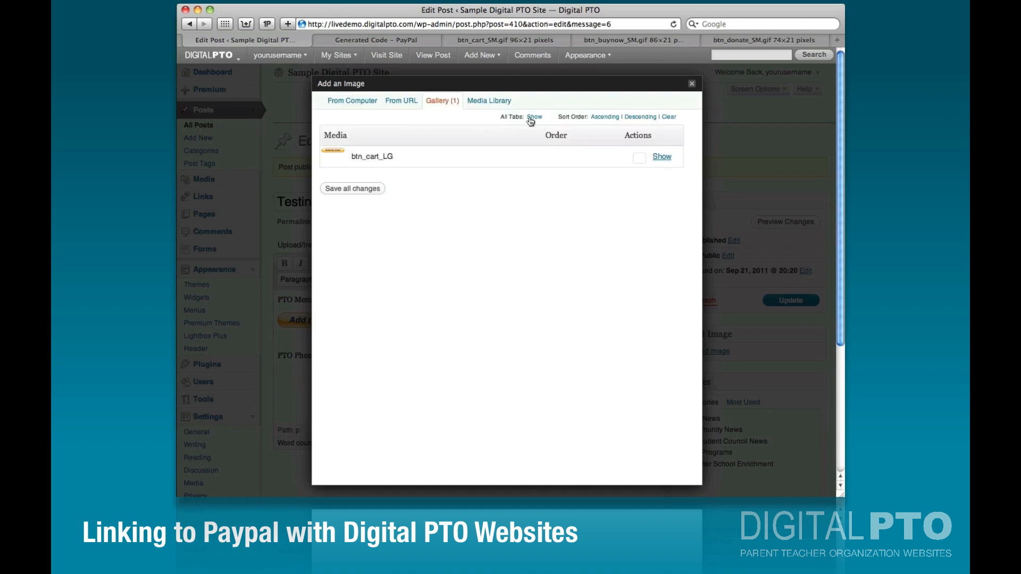
{"action": "left_click", "coordinate": [493, 104]}
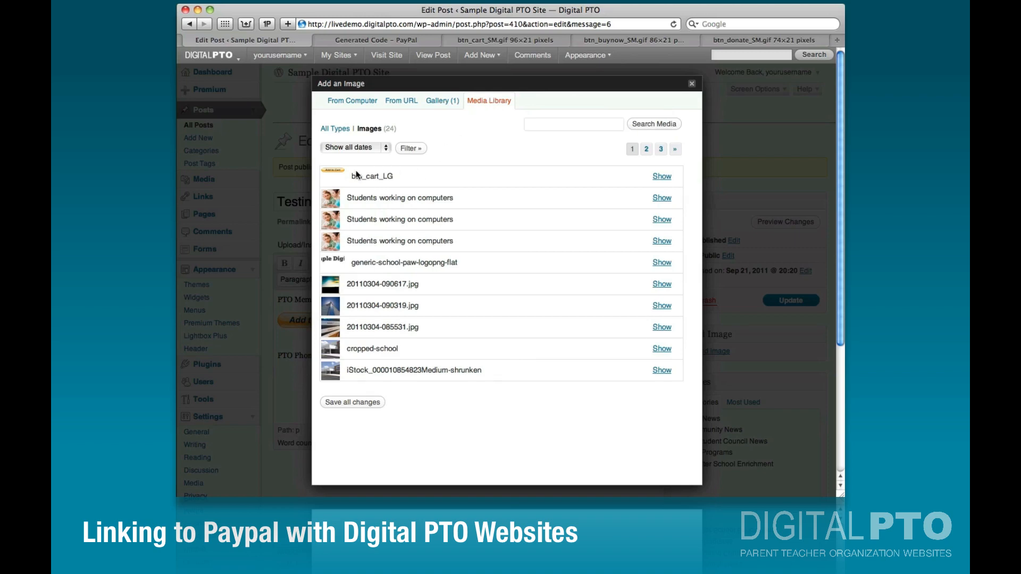
{"action": "left_click", "coordinate": [660, 177]}
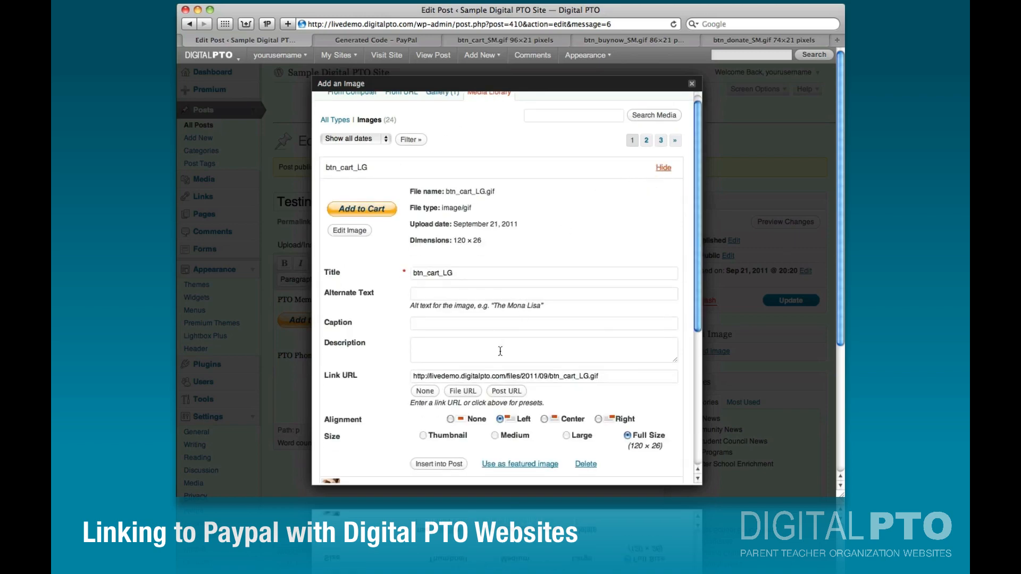
{"action": "scroll", "coordinate": [464, 305], "scroll_direction": "down", "scroll_amount": 3}
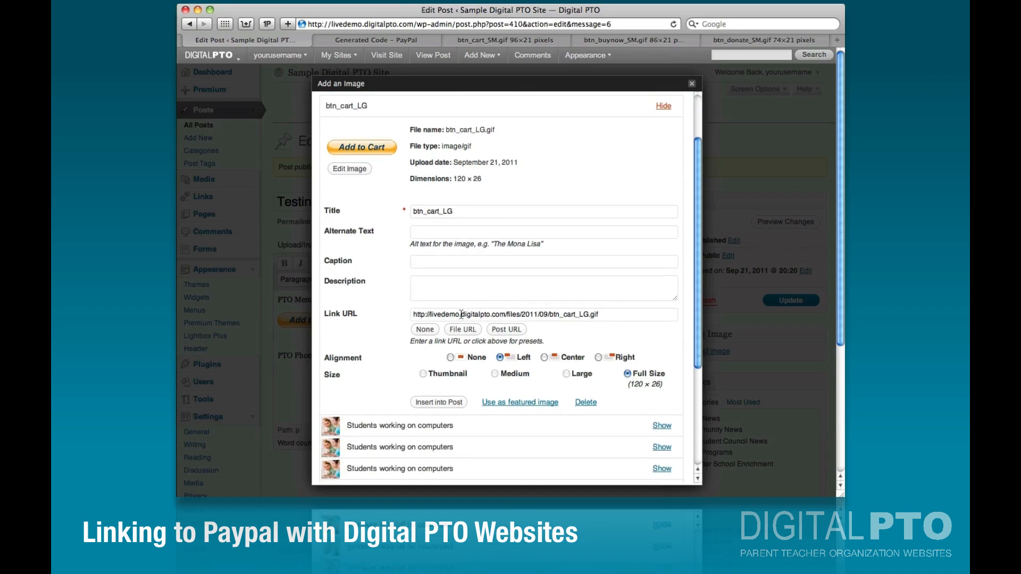
Replace the image's link URL with the copied phone book payment link and insert the image into the post
{"action": "double_click", "coordinate": [463, 315]}
{"action": "triple_click", "coordinate": [462, 314]}
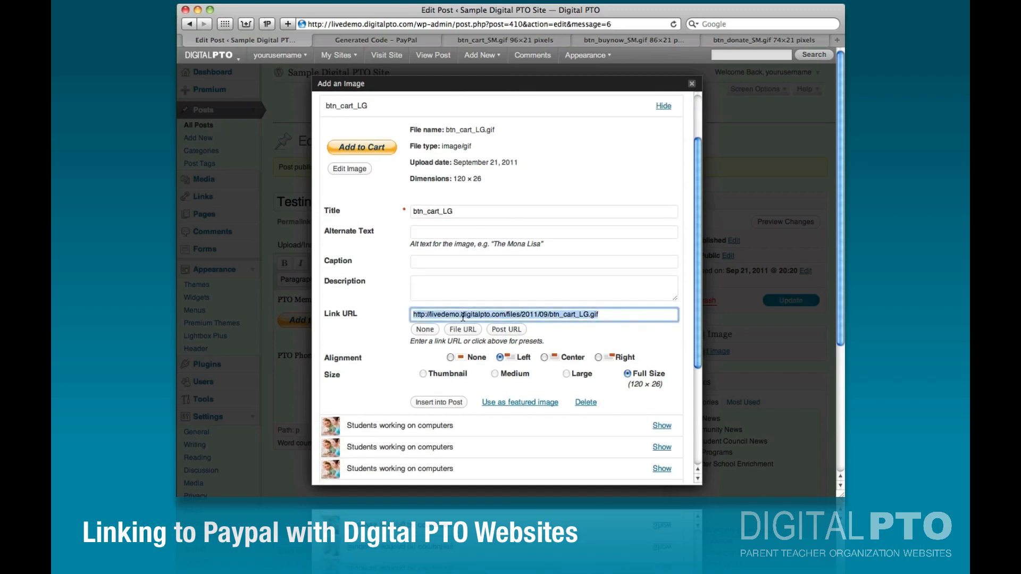
{"action": "key", "text": "super+v"}
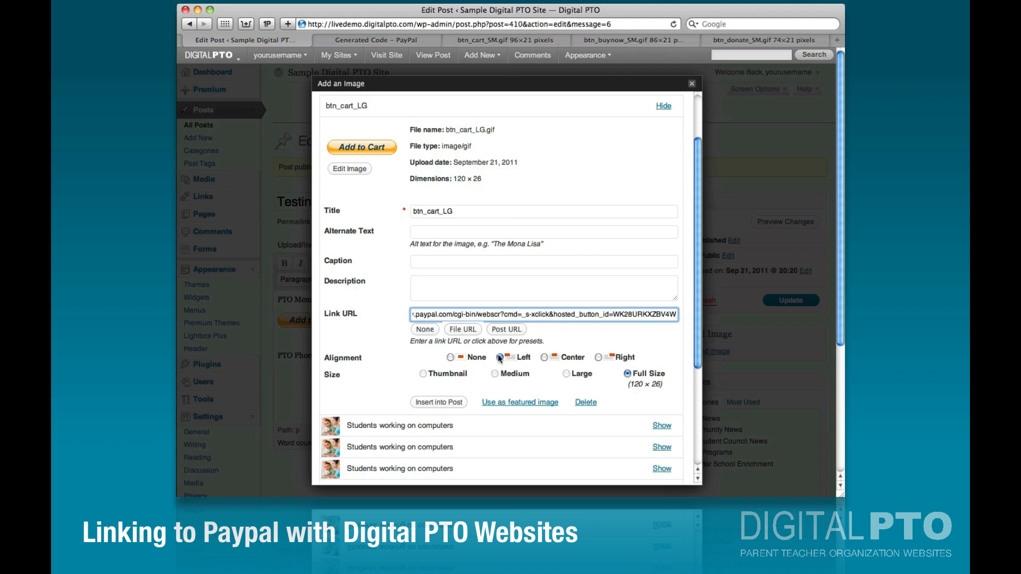
{"action": "left_click", "coordinate": [437, 403]}
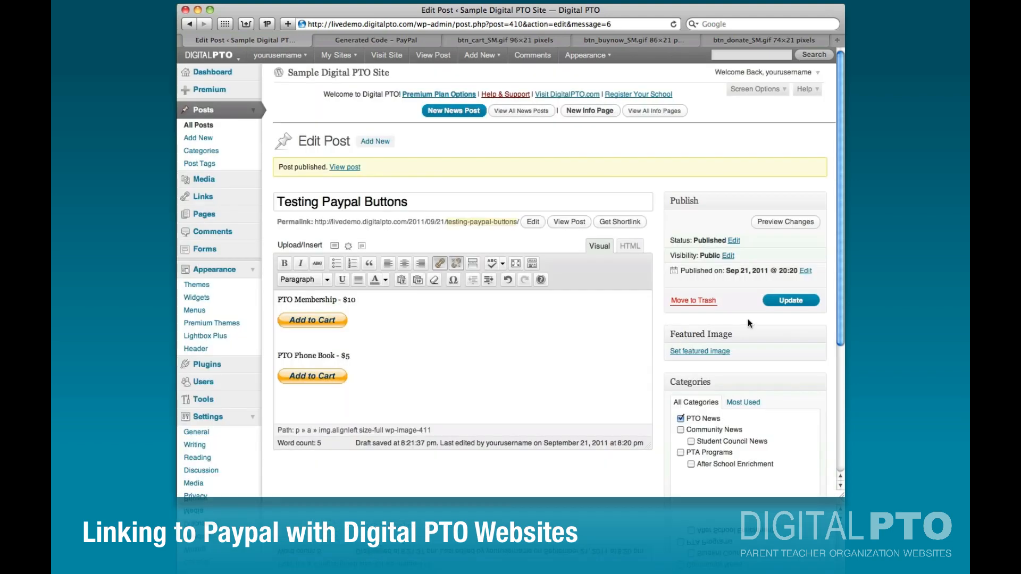
Update the post and view it on the site
{"action": "left_click", "coordinate": [777, 301]}
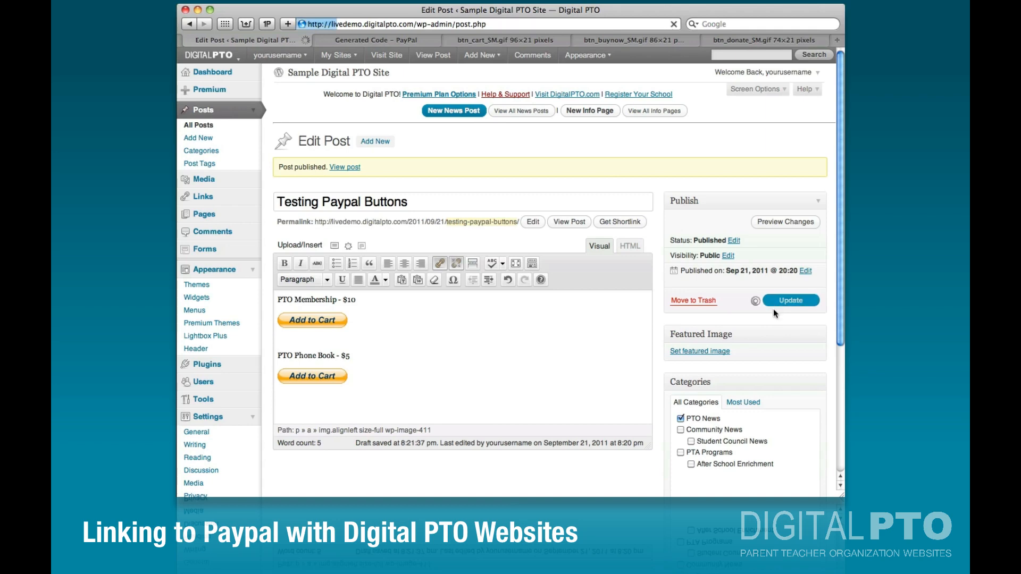
{"action": "left_click", "coordinate": [341, 167]}
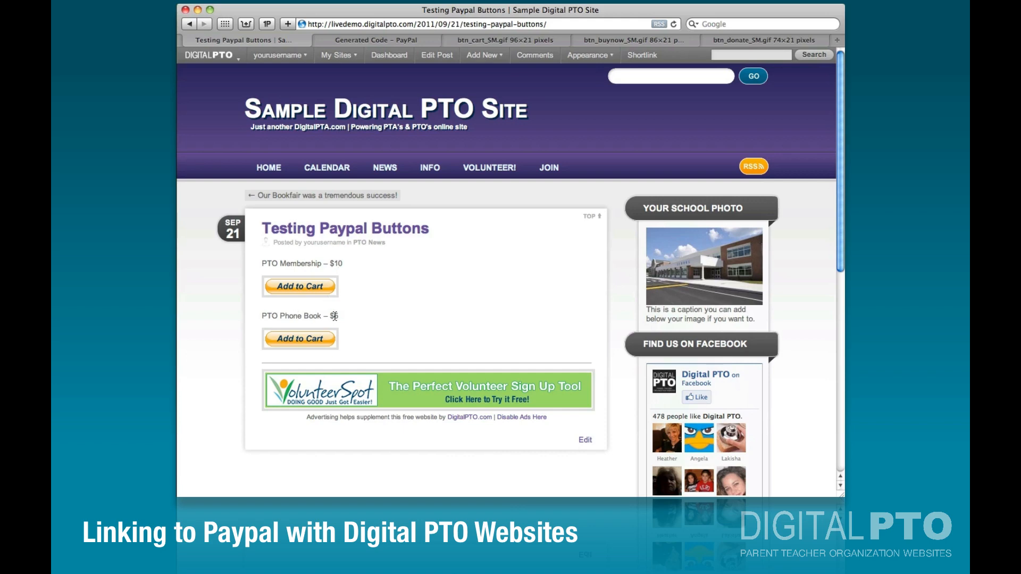
Test the Add to Cart buttons of PTO Membership and PTO Phone Book, continuing shopping from the PayPal cart in between
{"action": "left_click", "coordinate": [302, 287]}
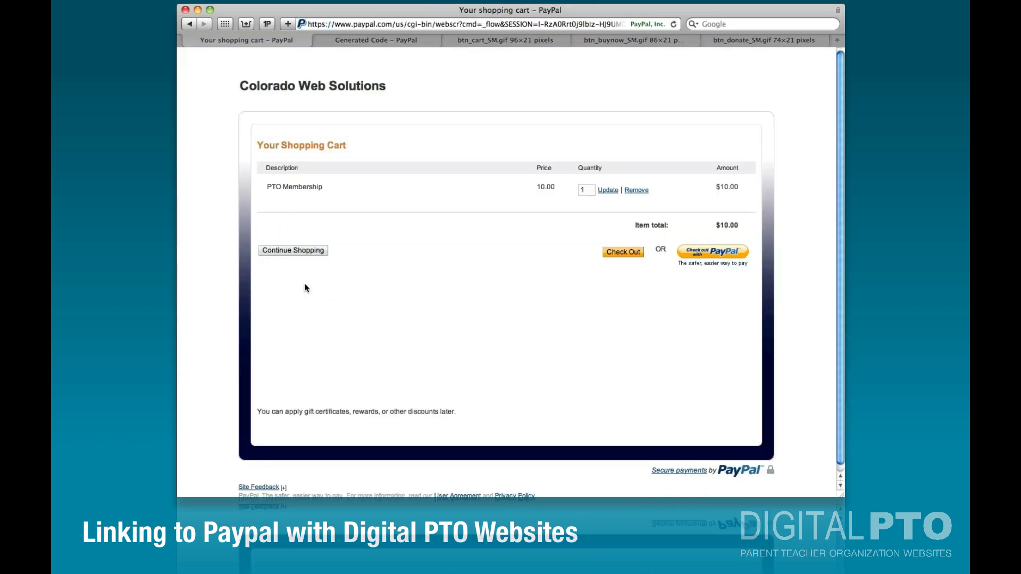
{"action": "left_click", "coordinate": [298, 251]}
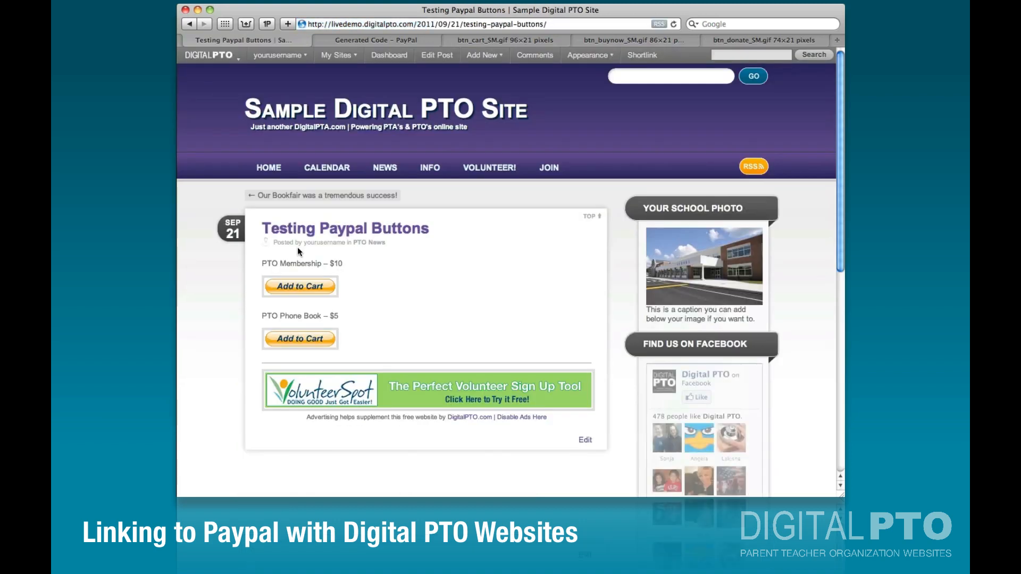
{"action": "left_click", "coordinate": [295, 340]}
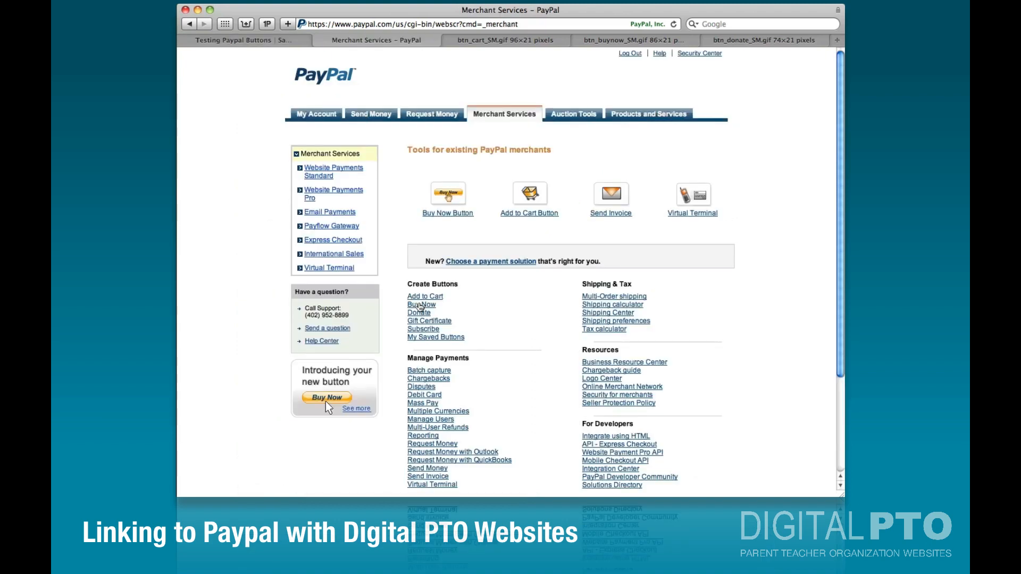
Create a PayPal Buy Now button for the item "PTA Membership" priced at 20 USD
{"action": "left_click", "coordinate": [420, 307]}
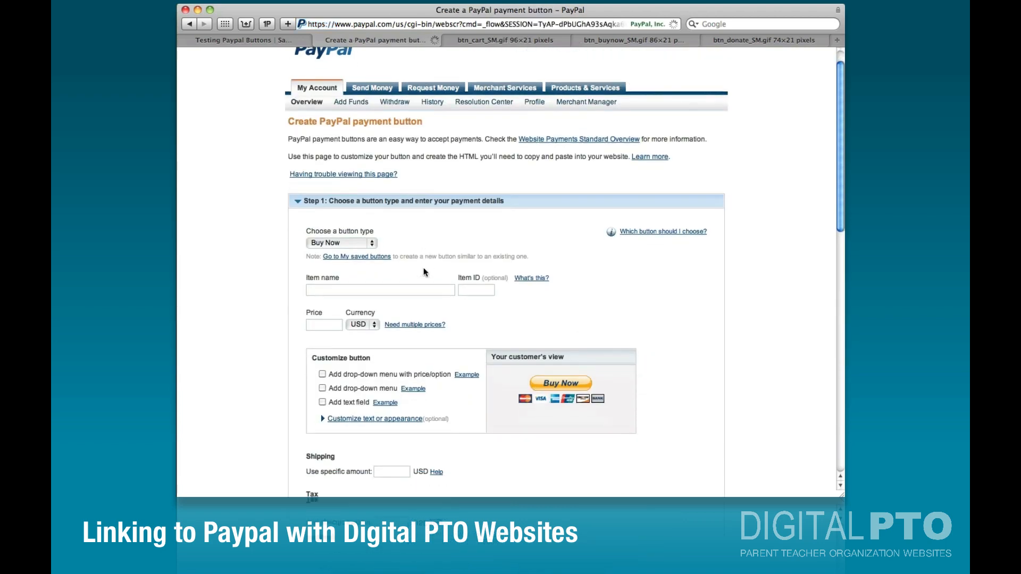
{"action": "scroll", "coordinate": [394, 239], "scroll_direction": "down", "scroll_amount": 3}
{"action": "left_click", "coordinate": [380, 218]}
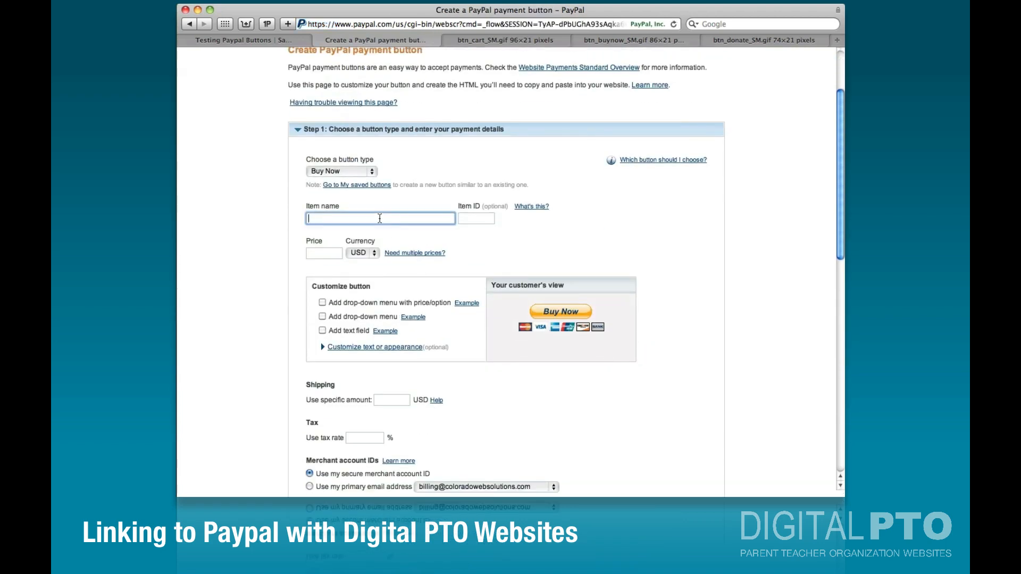
{"action": "type", "text": "PTA Membership"}
{"action": "key", "text": "Tab"}
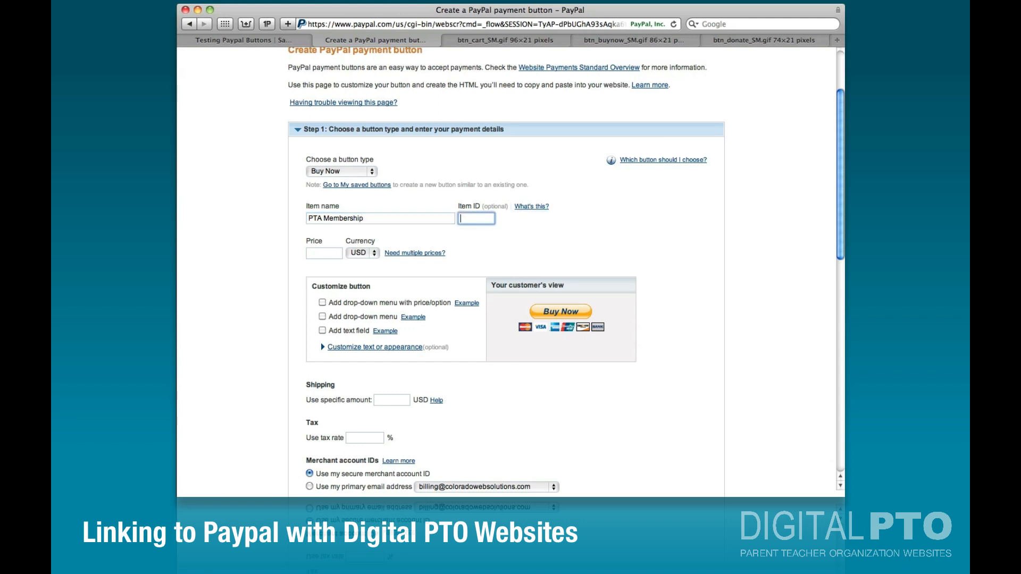
{"action": "left_click", "coordinate": [314, 254]}
{"action": "type", "text": "20"}
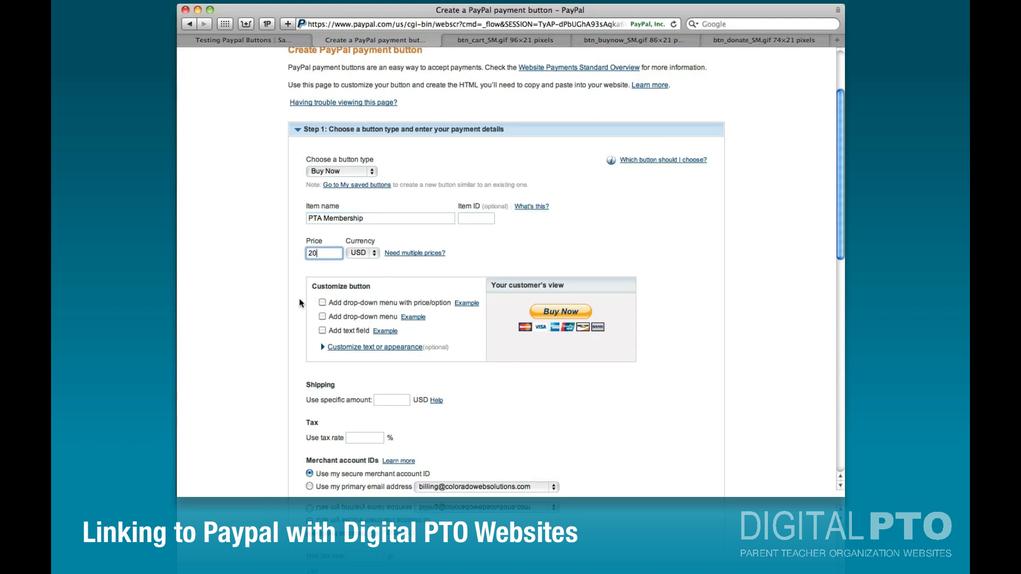
{"action": "scroll", "coordinate": [449, 319], "scroll_direction": "down", "scroll_amount": 3}
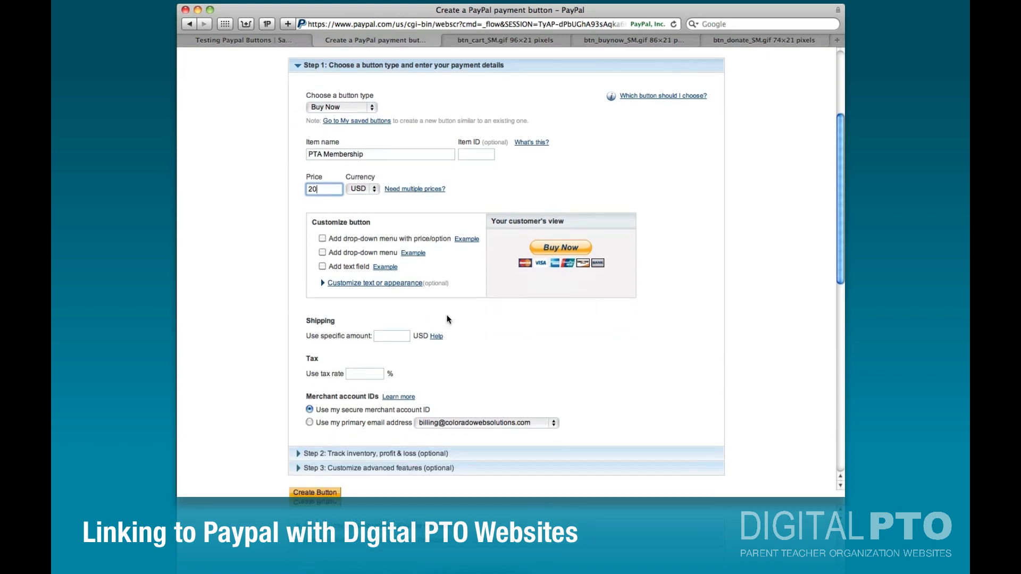
{"action": "scroll", "coordinate": [447, 319], "scroll_direction": "down", "scroll_amount": 5}
{"action": "left_click", "coordinate": [320, 310]}
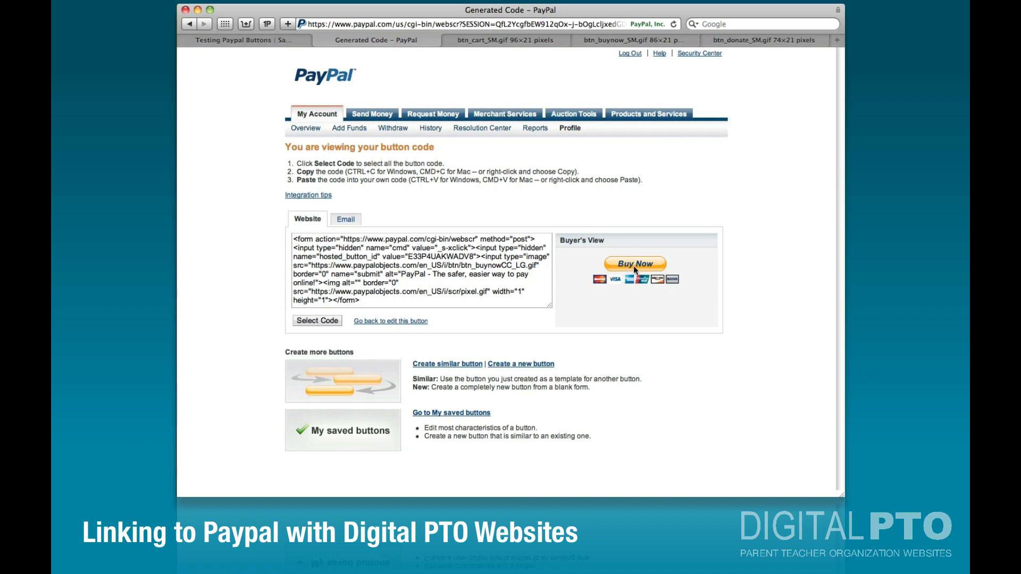
Save the Buy Now button image as btn_buynowCC_LG in the _Upload Images folder
{"action": "right_click", "coordinate": [634, 268]}
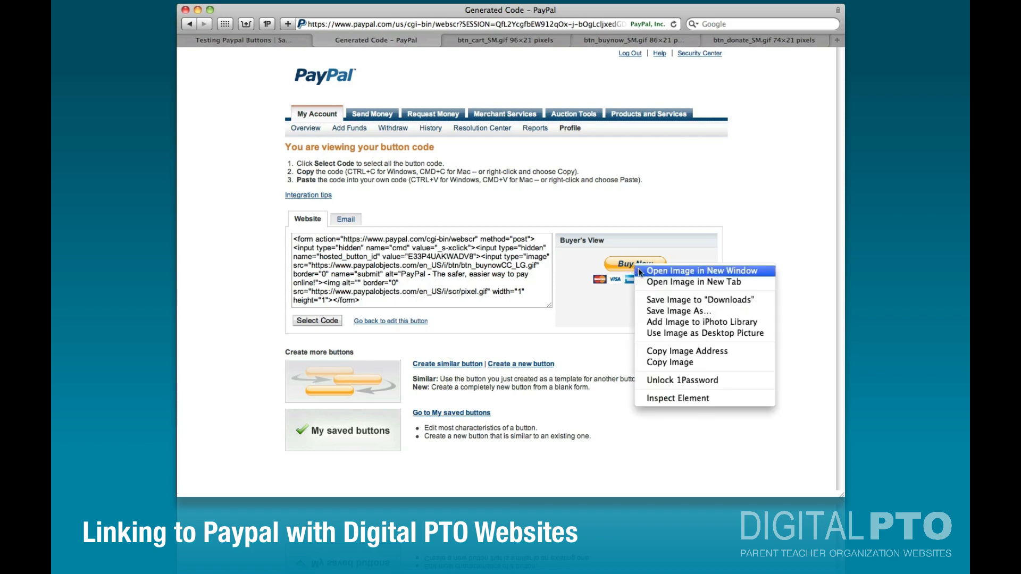
{"action": "left_click", "coordinate": [649, 313]}
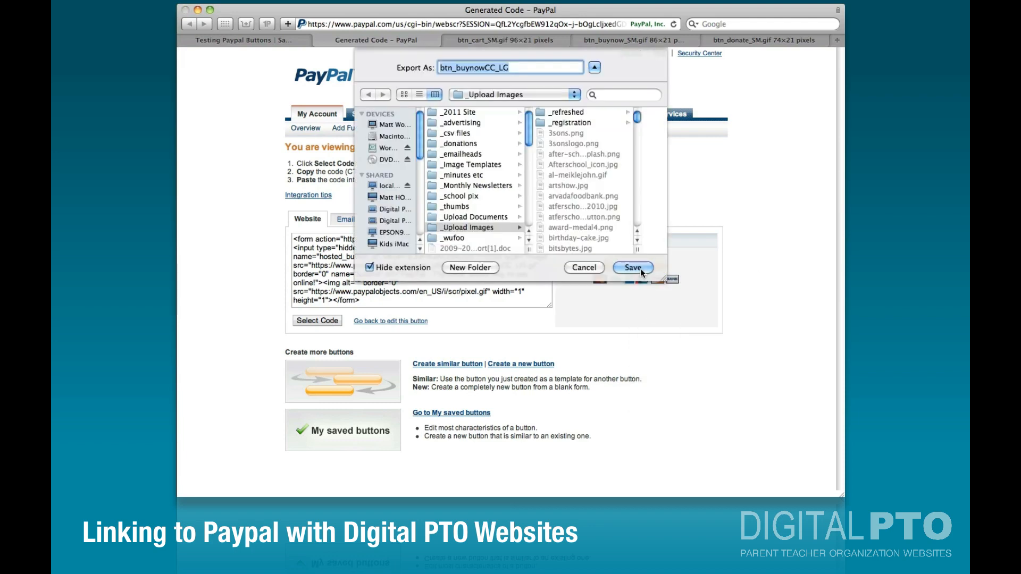
{"action": "left_click", "coordinate": [639, 268]}
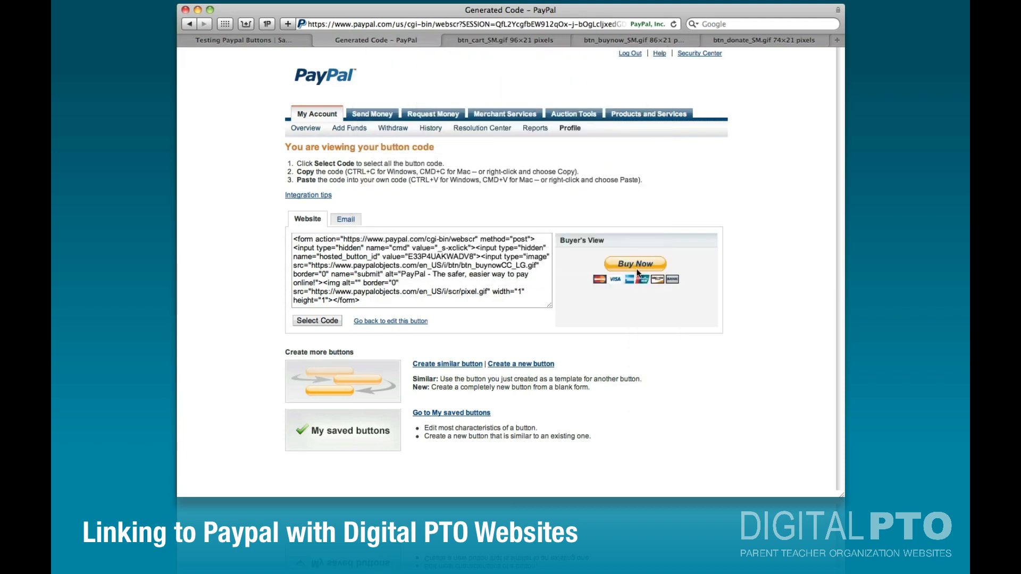
Copy the email payment link generated for the PTA Membership Buy Now button
{"action": "left_click", "coordinate": [347, 221]}
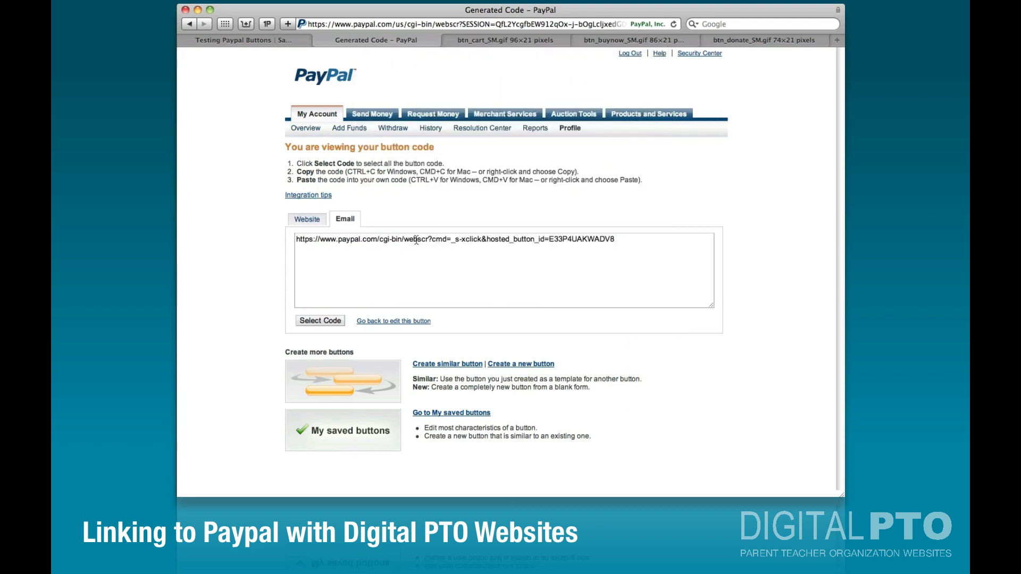
{"action": "left_click", "coordinate": [416, 240]}
{"action": "key", "text": "super+c"}
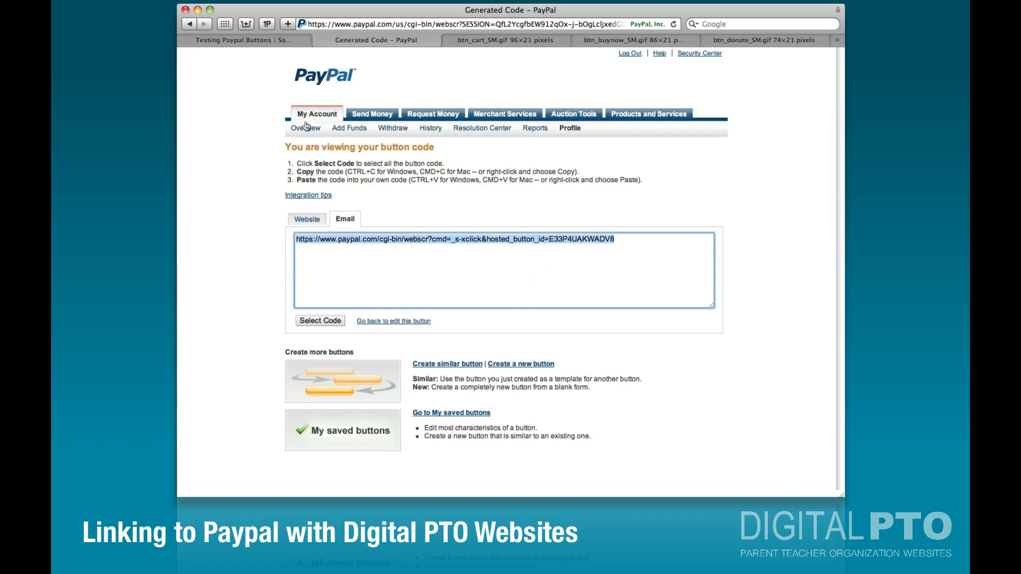
Edit the Testing Paypal Buttons post on the Digital PTO site, adding the line "Testing a Buy Now Button" below the PTO Phone Book button
{"action": "left_click", "coordinate": [242, 40]}
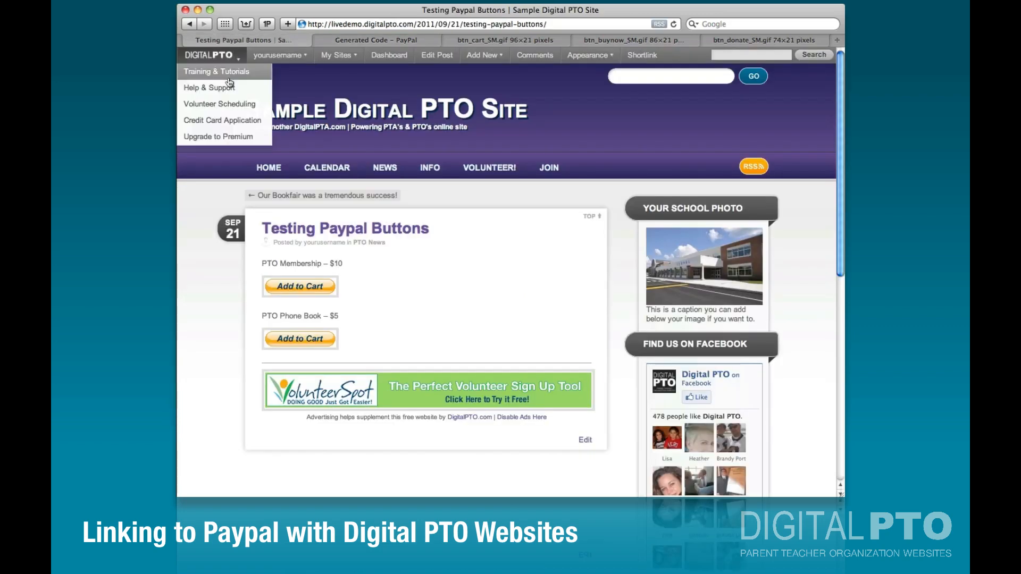
{"action": "left_click", "coordinate": [585, 440]}
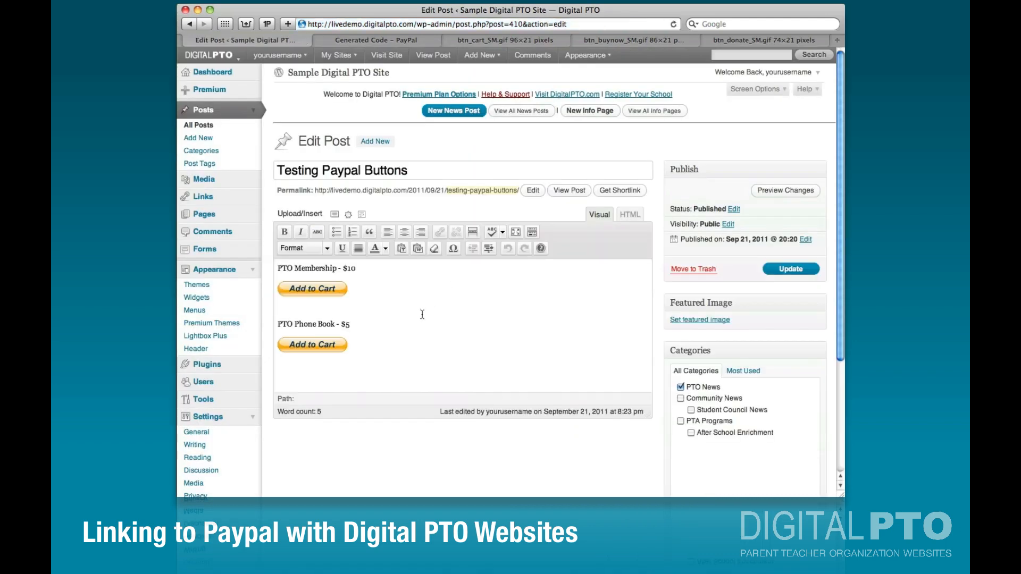
{"action": "left_click", "coordinate": [383, 346]}
{"action": "key", "text": "Return"}
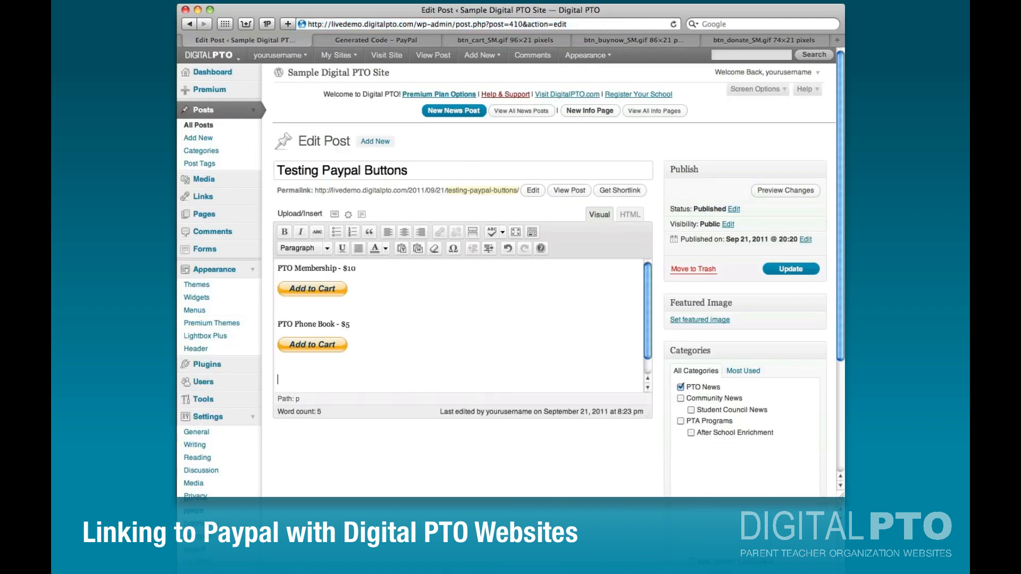
{"action": "type", "text": "Testing a Buy Now Button"}
{"action": "key", "text": "Return"}
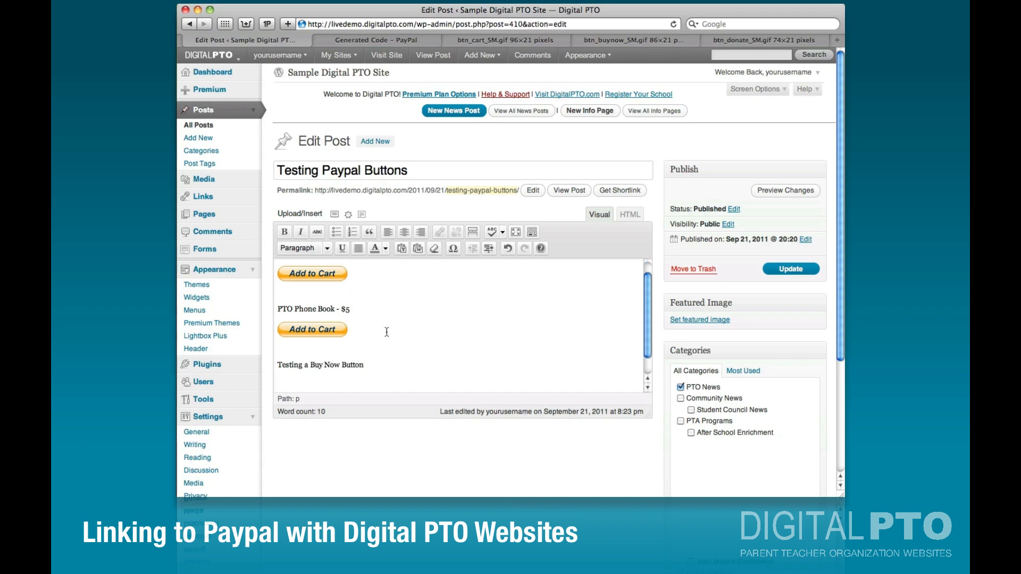
Upload btn_buynowCC_LG.gif and insert it below the new line, left-aligned at full size and linked to the copied PayPal payment URL
{"action": "left_click", "coordinate": [335, 215]}
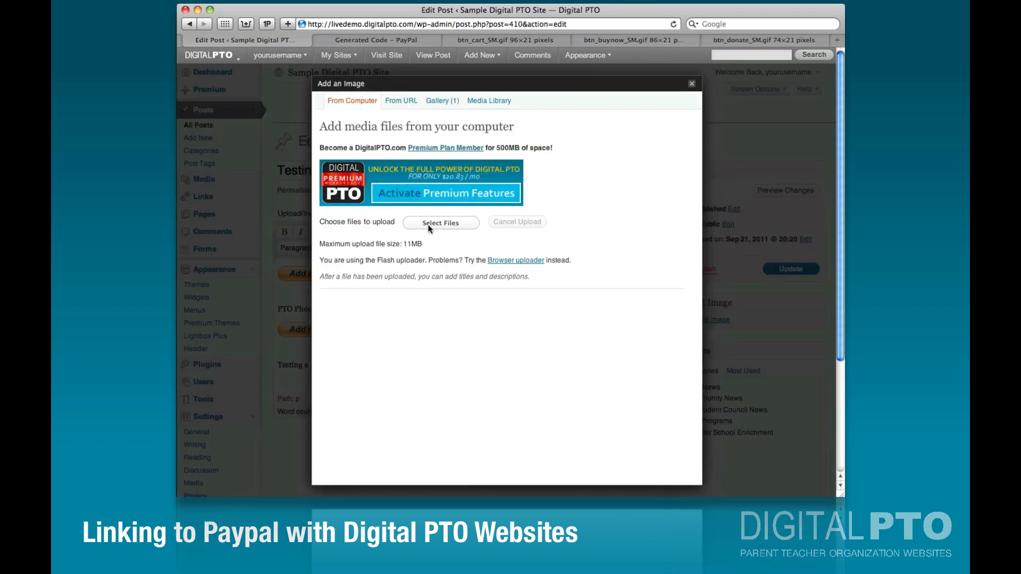
{"action": "left_click", "coordinate": [429, 223]}
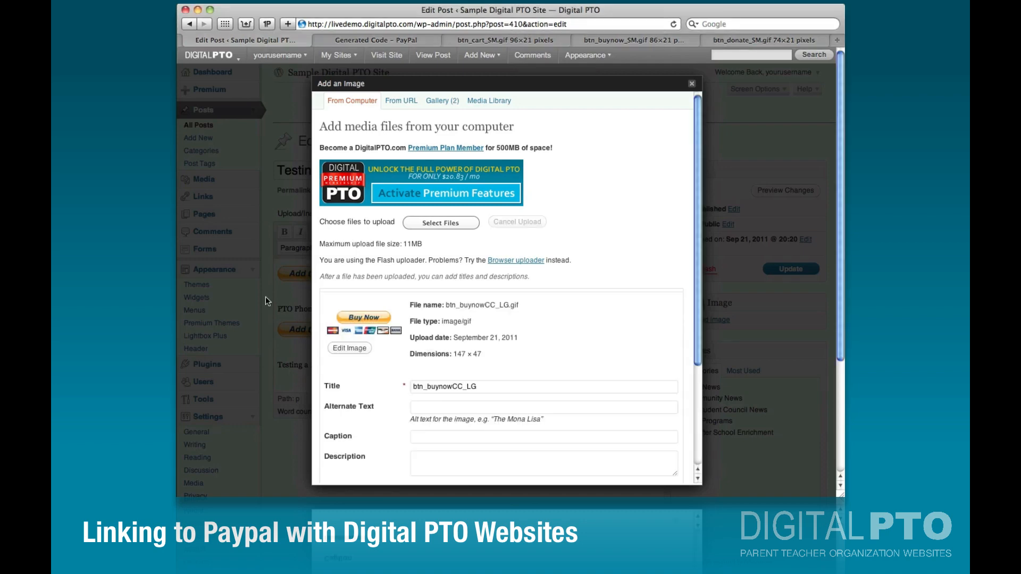
{"action": "scroll", "coordinate": [490, 309], "scroll_direction": "down", "scroll_amount": 5}
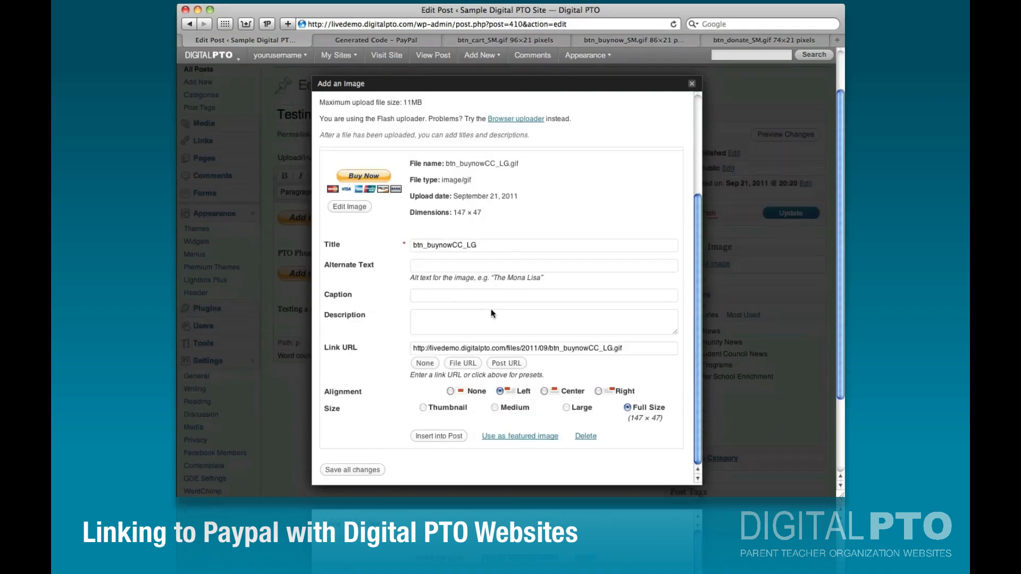
{"action": "triple_click", "coordinate": [471, 350]}
{"action": "key", "text": "super+v"}
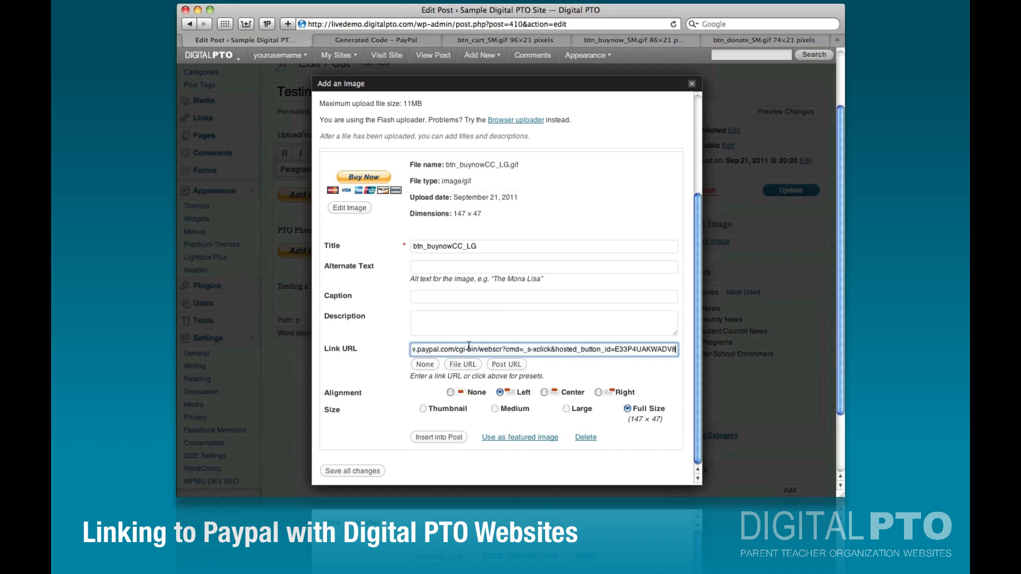
{"action": "left_click", "coordinate": [500, 393]}
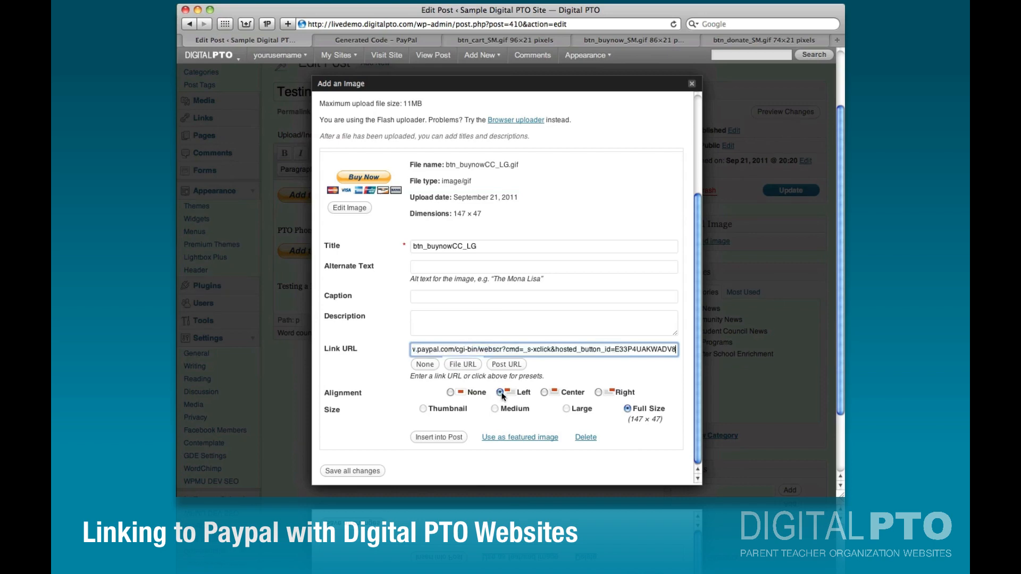
{"action": "left_click", "coordinate": [439, 438]}
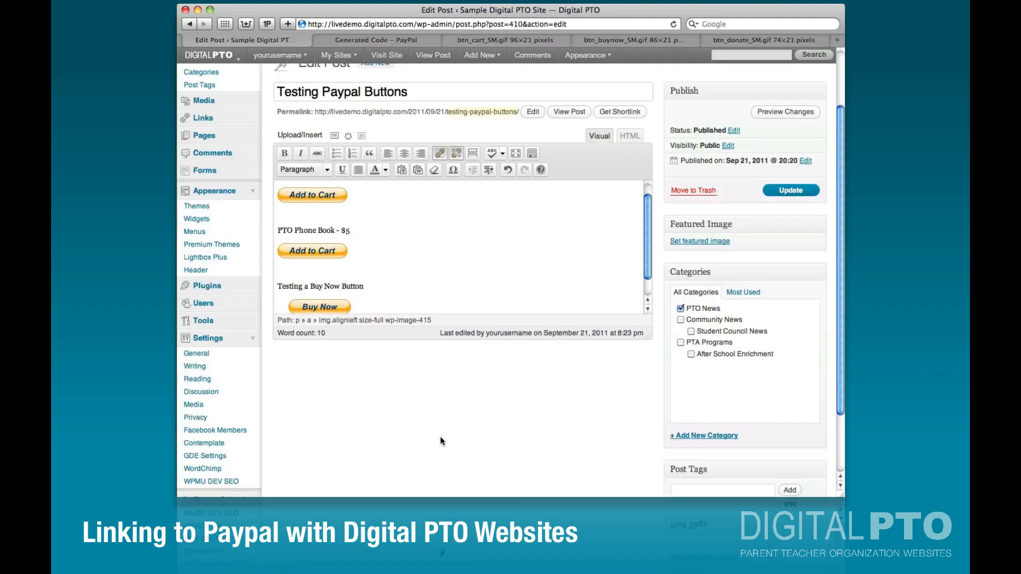
Update the post and test its Buy Now button from the published page, reviewing the PayPal payment form
{"action": "scroll", "coordinate": [414, 276], "scroll_direction": "down", "scroll_amount": 3}
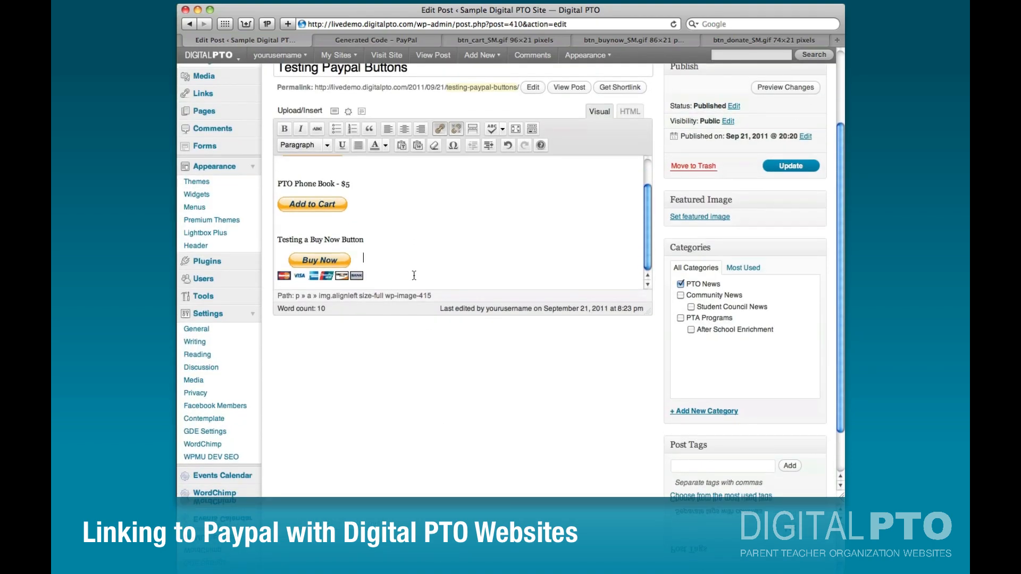
{"action": "left_click", "coordinate": [796, 166]}
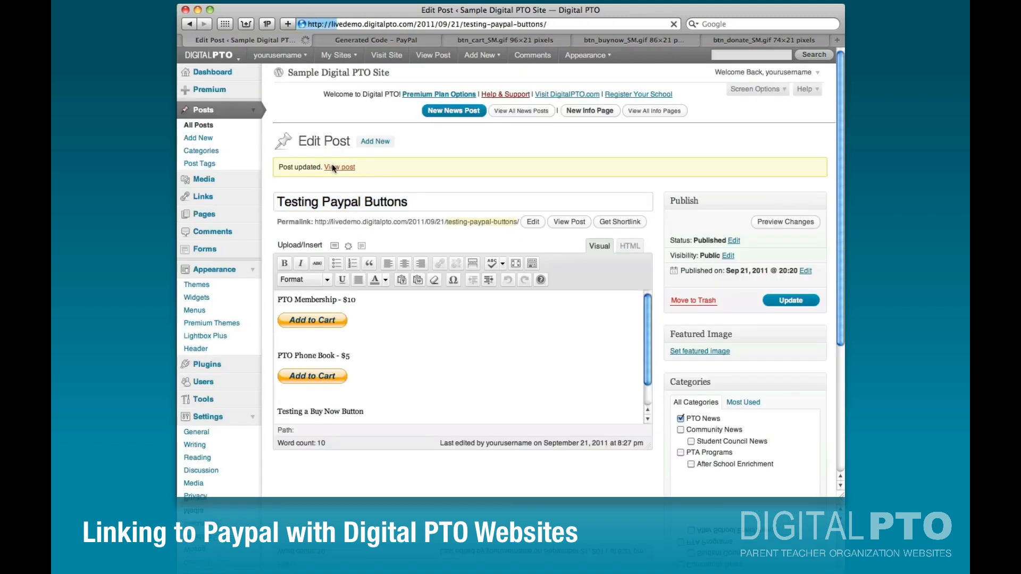
{"action": "left_click", "coordinate": [333, 167]}
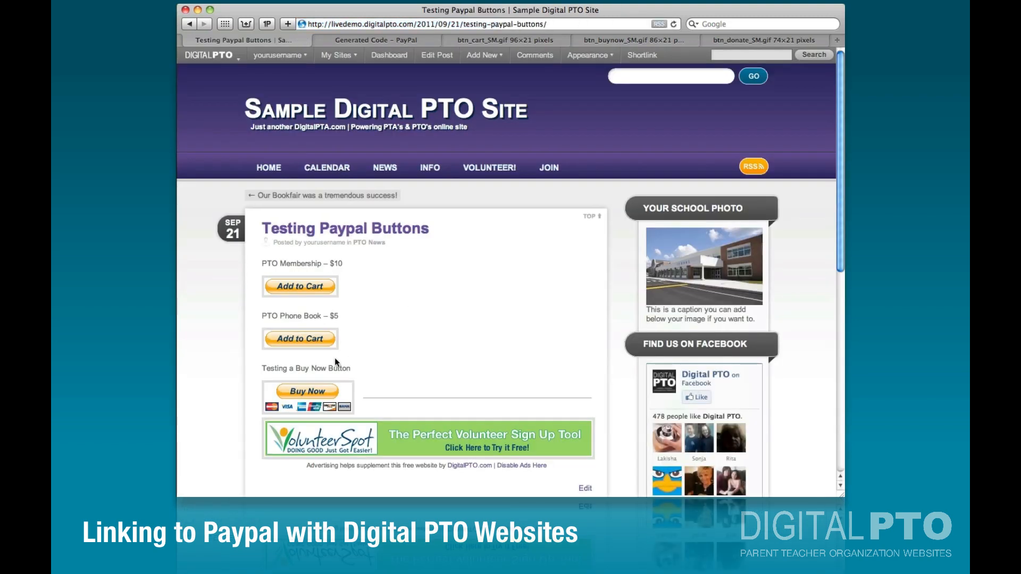
{"action": "scroll", "coordinate": [335, 361], "scroll_direction": "down", "scroll_amount": 3}
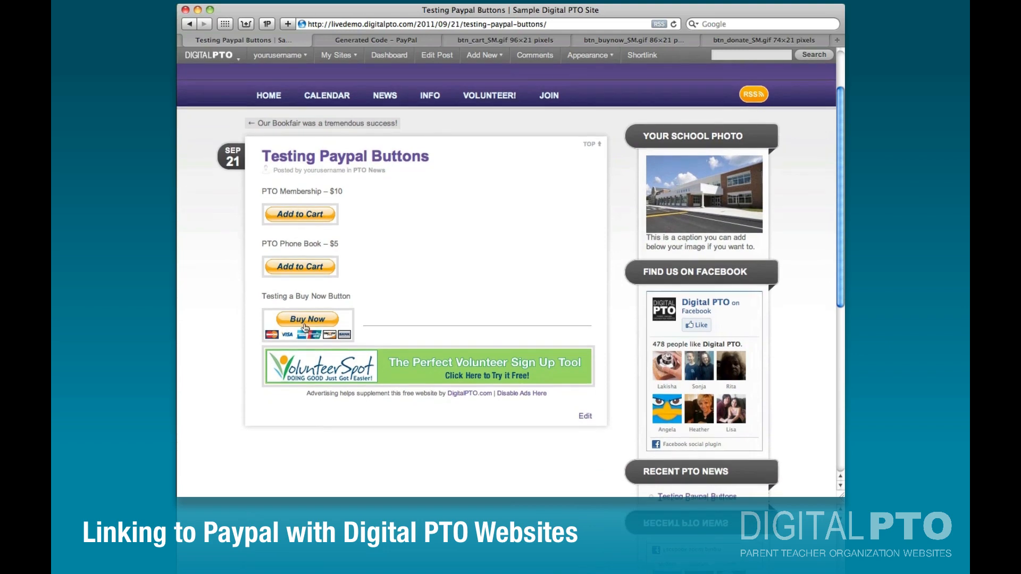
{"action": "left_click", "coordinate": [304, 324]}
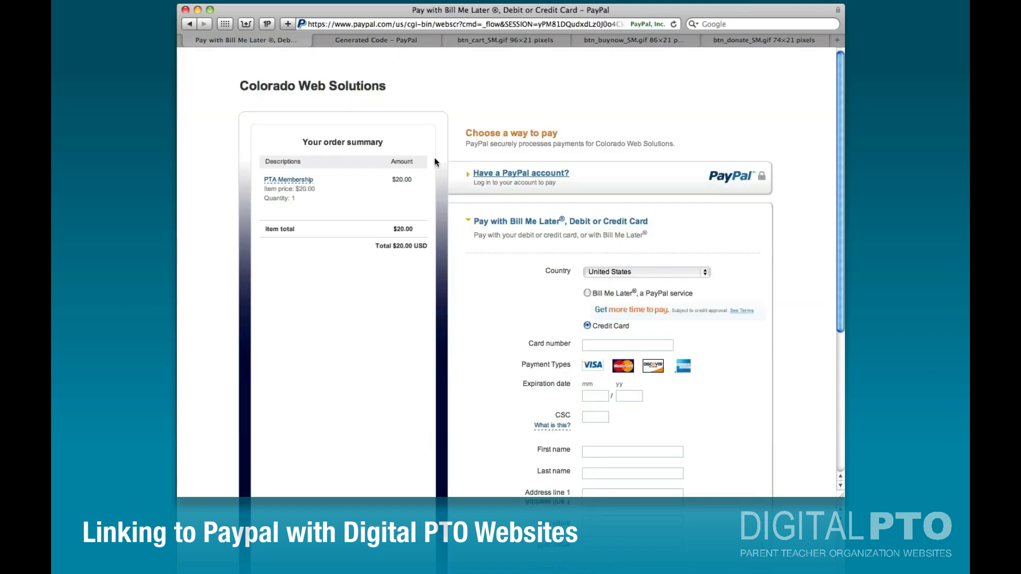
{"action": "scroll", "coordinate": [490, 262], "scroll_direction": "down", "scroll_amount": 5}
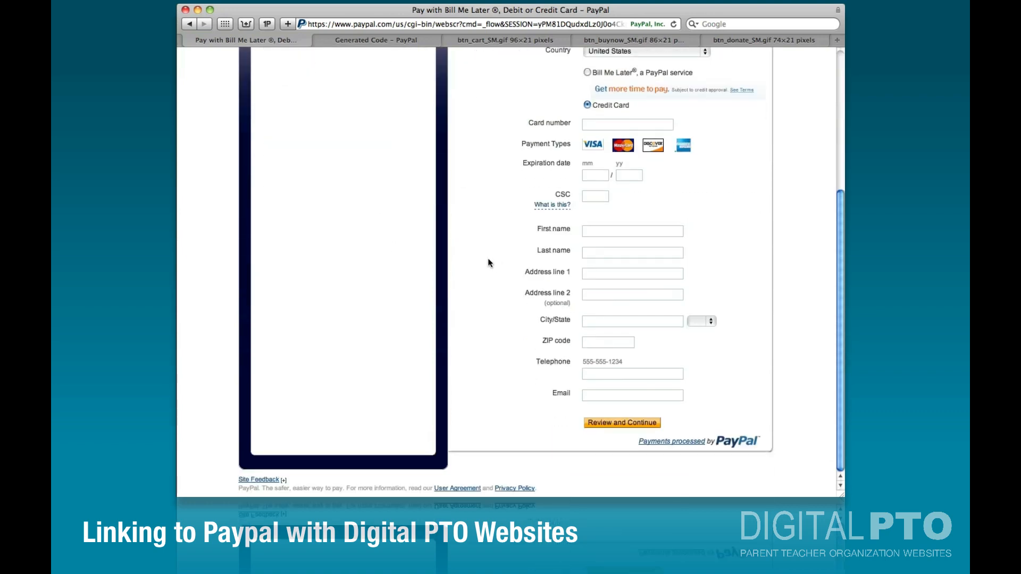
{"action": "scroll", "coordinate": [490, 262], "scroll_direction": "up", "scroll_amount": 5}
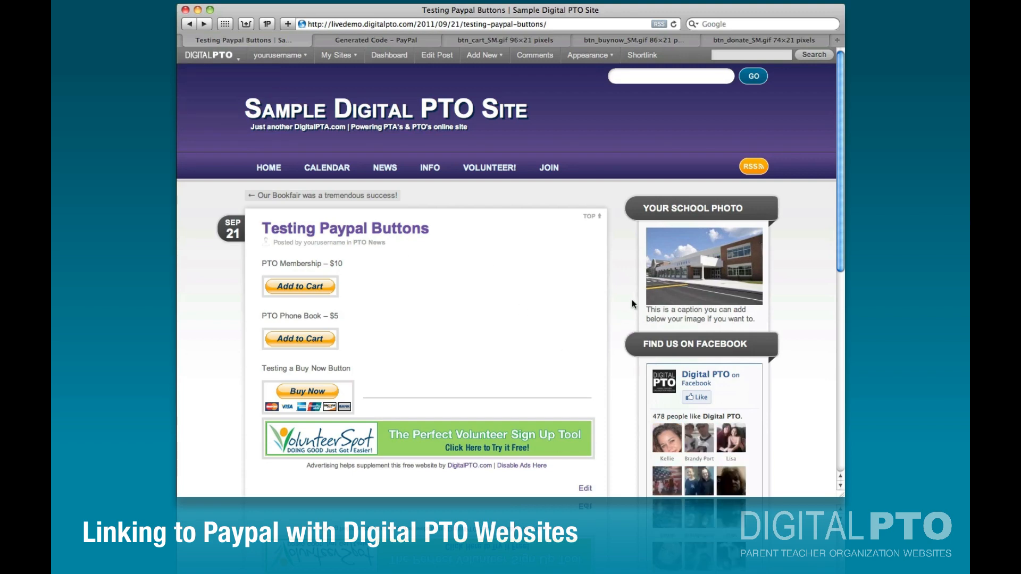
Copy the HTML of the "Testing a Buy Now Button" line and its linked image from the post's source
{"action": "left_click", "coordinate": [585, 488]}
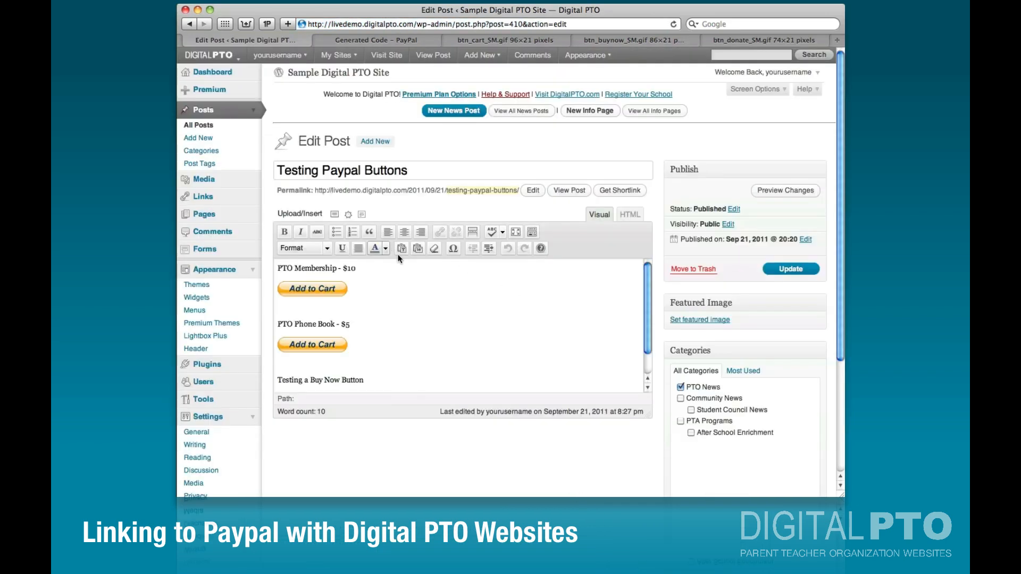
{"action": "left_click", "coordinate": [628, 217]}
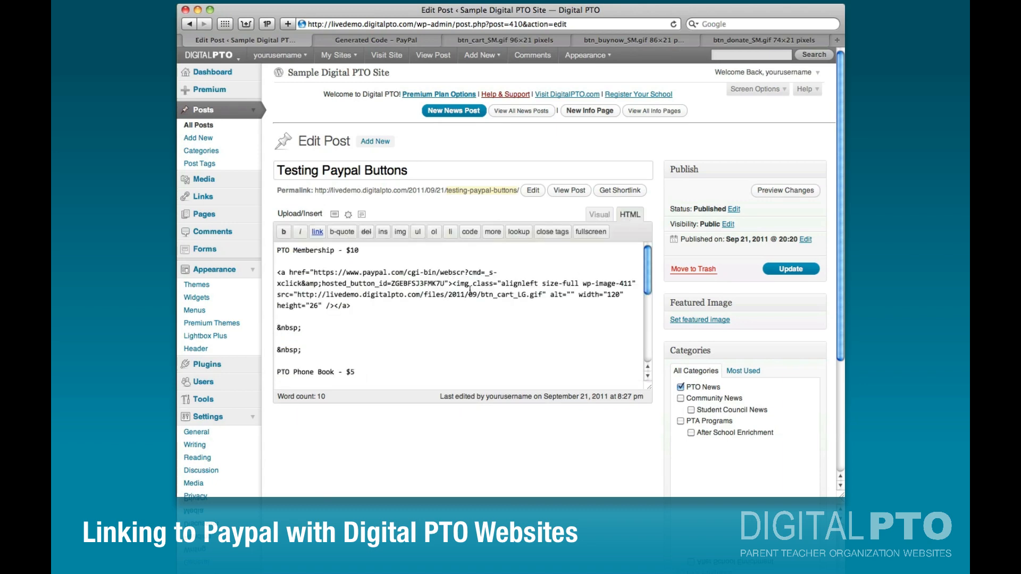
{"action": "left_click_drag", "start_coordinate": [288, 264], "coordinate": [446, 429]}
{"action": "left_click", "coordinate": [428, 280]}
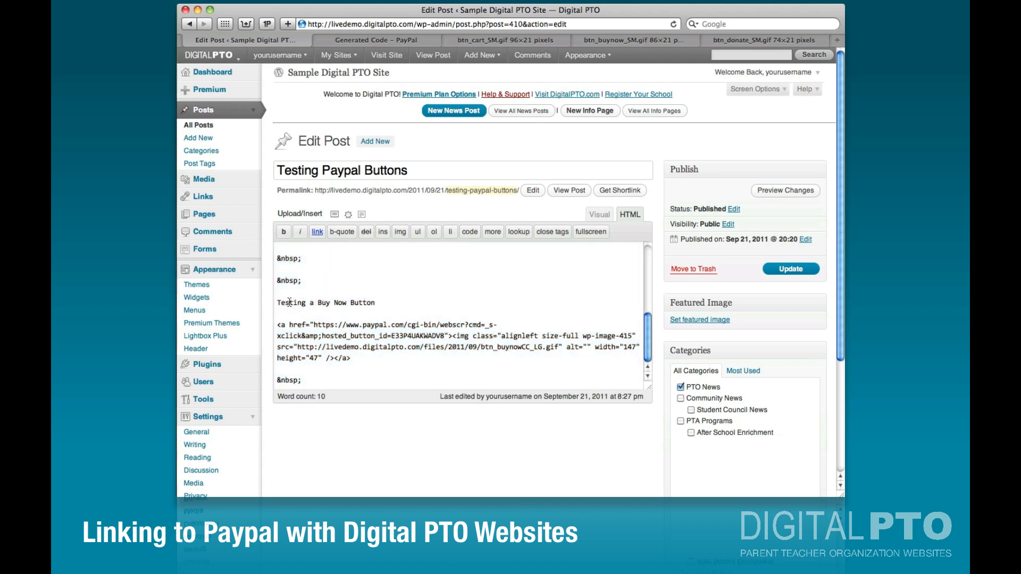
{"action": "left_click_drag", "start_coordinate": [277, 302], "coordinate": [386, 372]}
{"action": "key", "text": "super+c"}
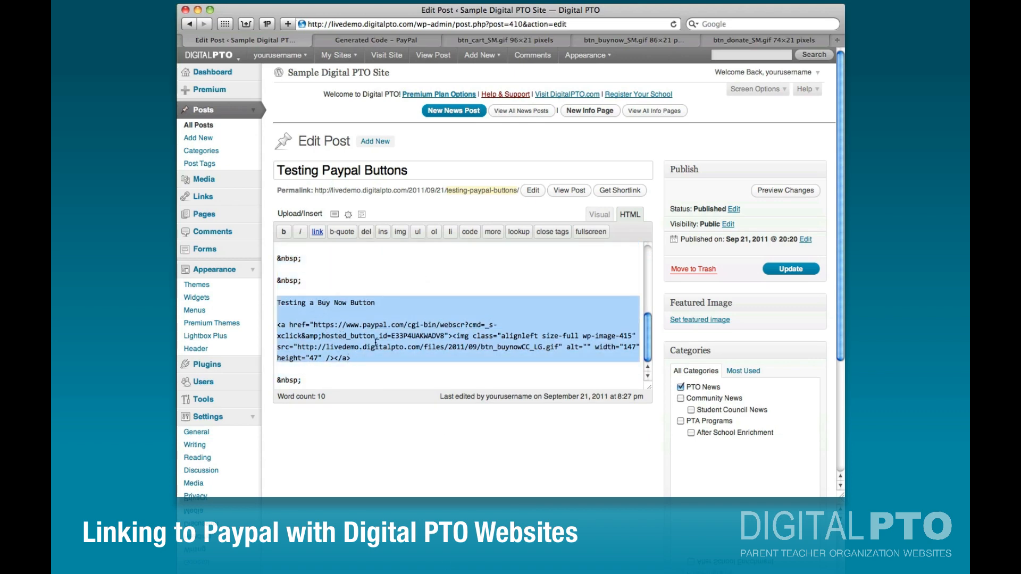
Add a Text widget below the Pages widget in the right sidebar and title it "Join us Today"
{"action": "left_click", "coordinate": [201, 299]}
{"action": "scroll", "coordinate": [570, 158], "scroll_direction": "down", "scroll_amount": 5}
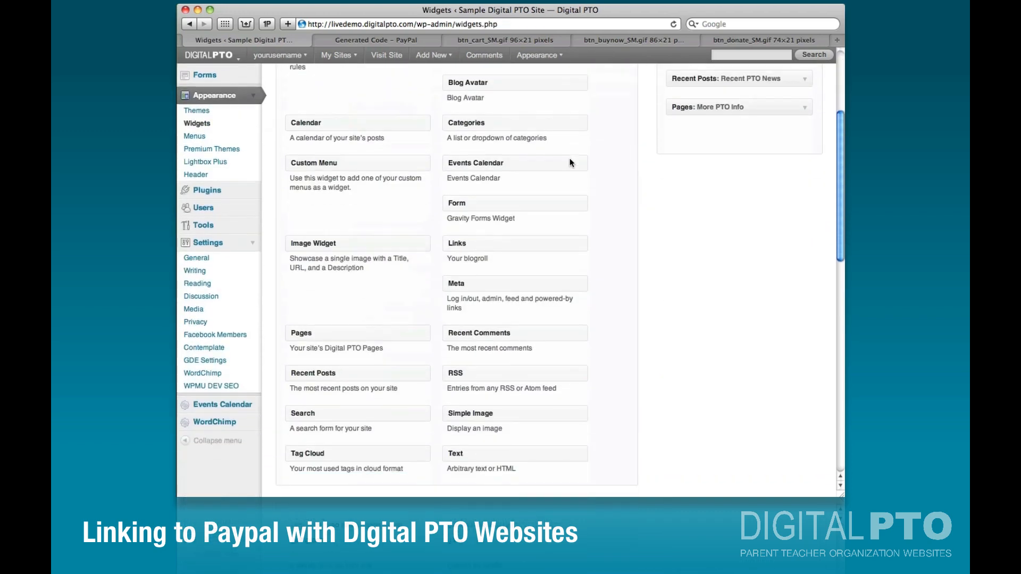
{"action": "left_click_drag", "start_coordinate": [493, 440], "coordinate": [722, 118]}
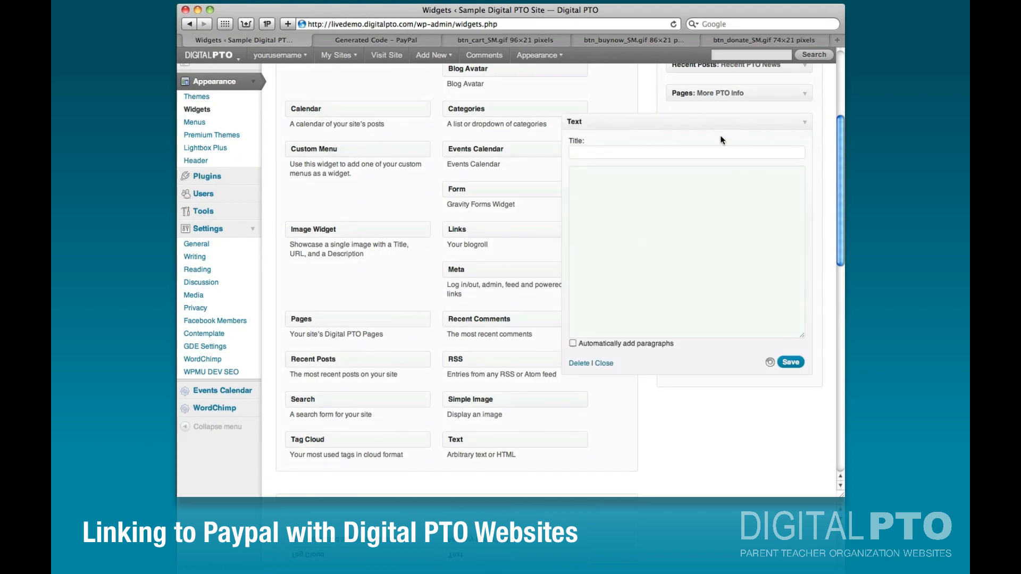
{"action": "scroll", "coordinate": [720, 135], "scroll_direction": "up", "scroll_amount": 5}
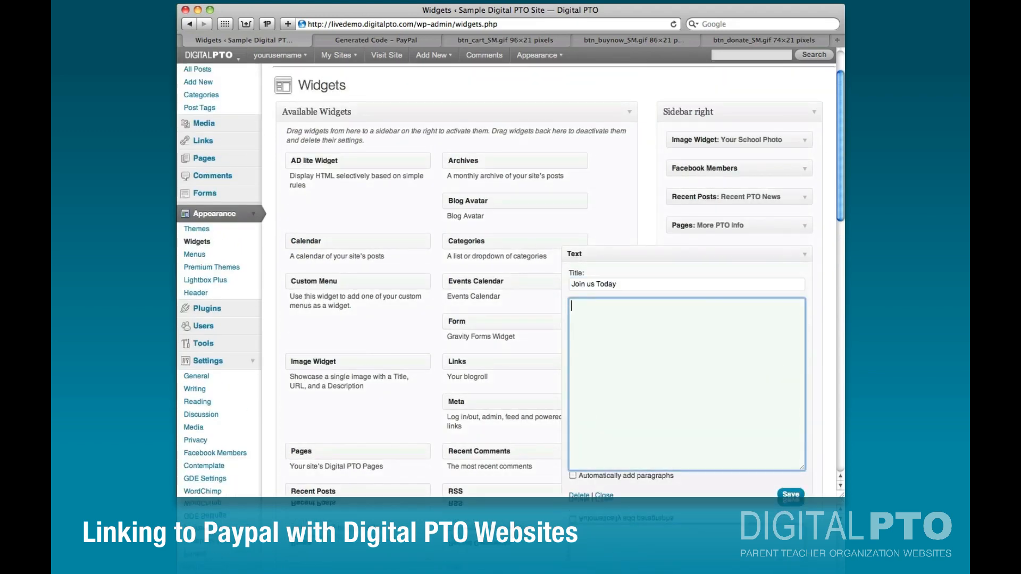
Paste the copied Buy Now code into the Join us Today widget, enable automatic paragraphs, and save the widget
{"action": "key", "text": "super+v"}
{"action": "key", "text": "Return"}
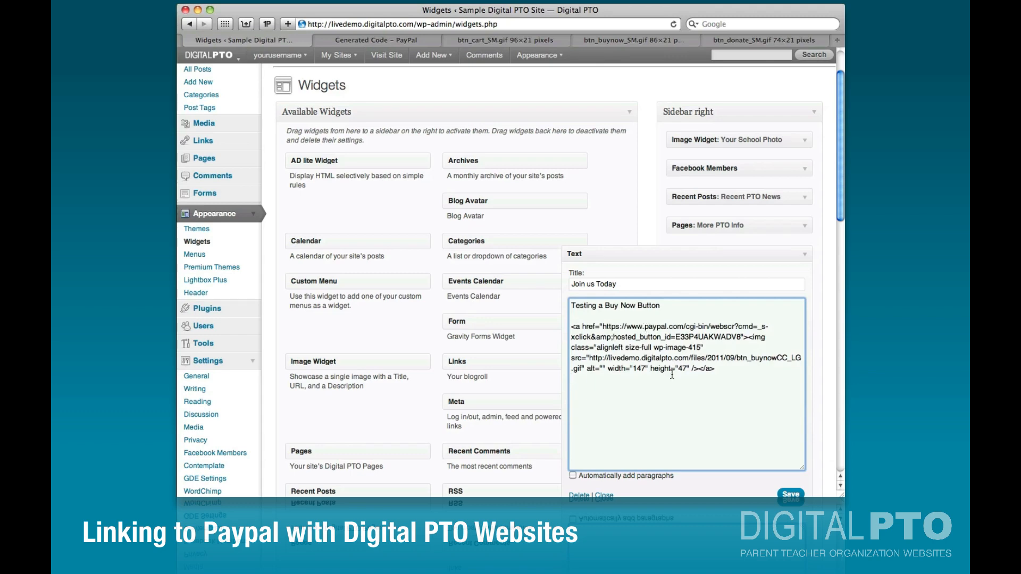
{"action": "left_click", "coordinate": [573, 475]}
{"action": "scroll", "coordinate": [686, 464], "scroll_direction": "down", "scroll_amount": 3}
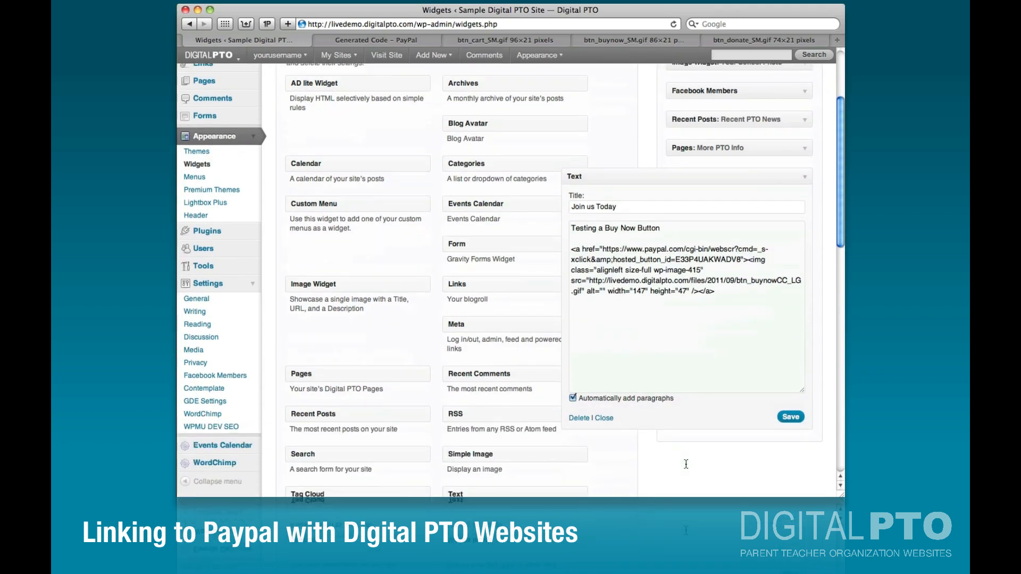
{"action": "scroll", "coordinate": [686, 465], "scroll_direction": "up", "scroll_amount": 1}
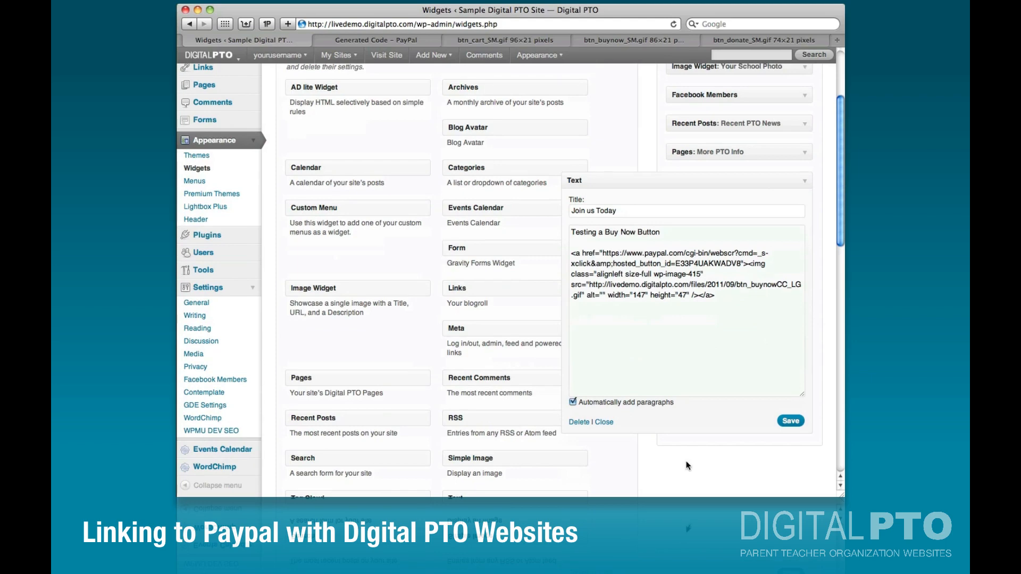
{"action": "left_click", "coordinate": [790, 421]}
Open the site's home page in a new tab and test the Buy Now button under Join Us Today, returning to the home page
{"action": "scroll", "coordinate": [407, 83], "scroll_direction": "up", "scroll_amount": 3}
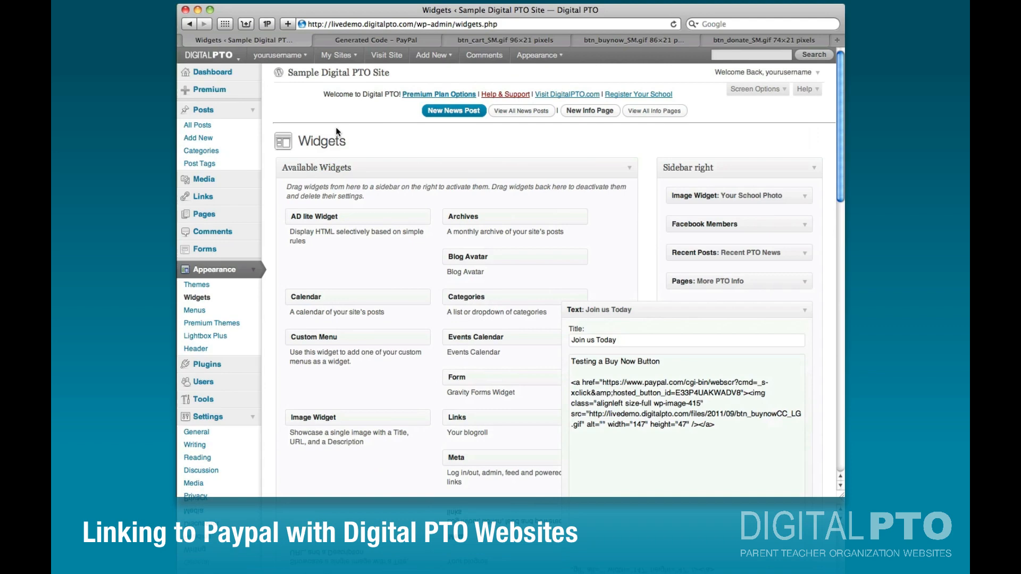
{"action": "right_click", "coordinate": [325, 71]}
{"action": "left_click", "coordinate": [343, 87]}
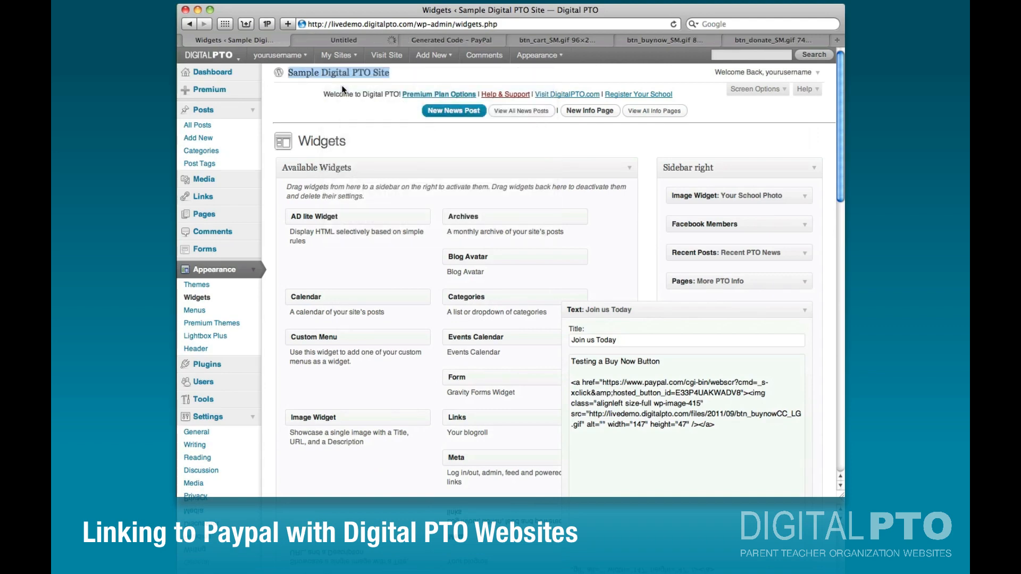
{"action": "left_click", "coordinate": [343, 40]}
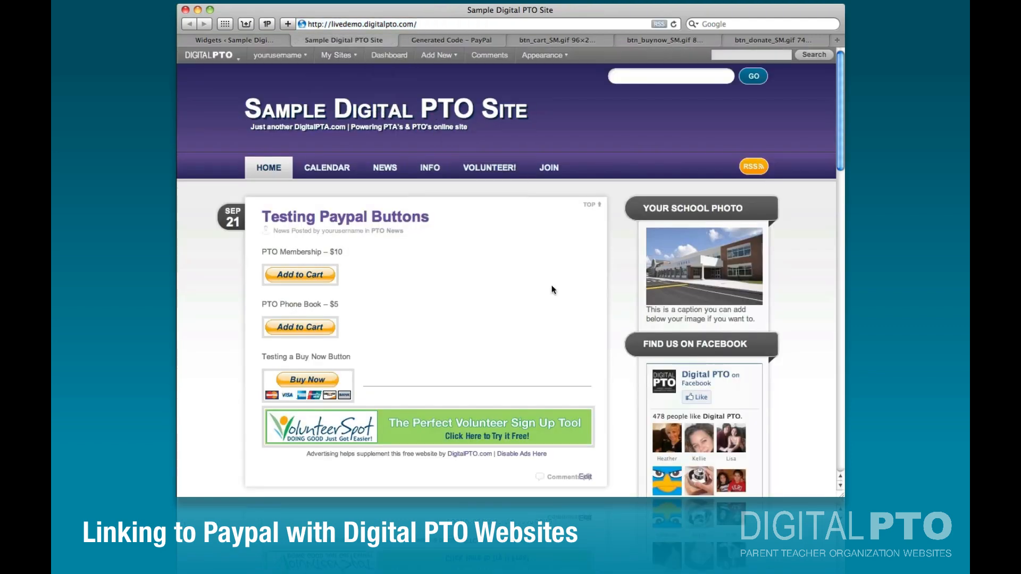
{"action": "scroll", "coordinate": [567, 287], "scroll_direction": "down", "scroll_amount": 10}
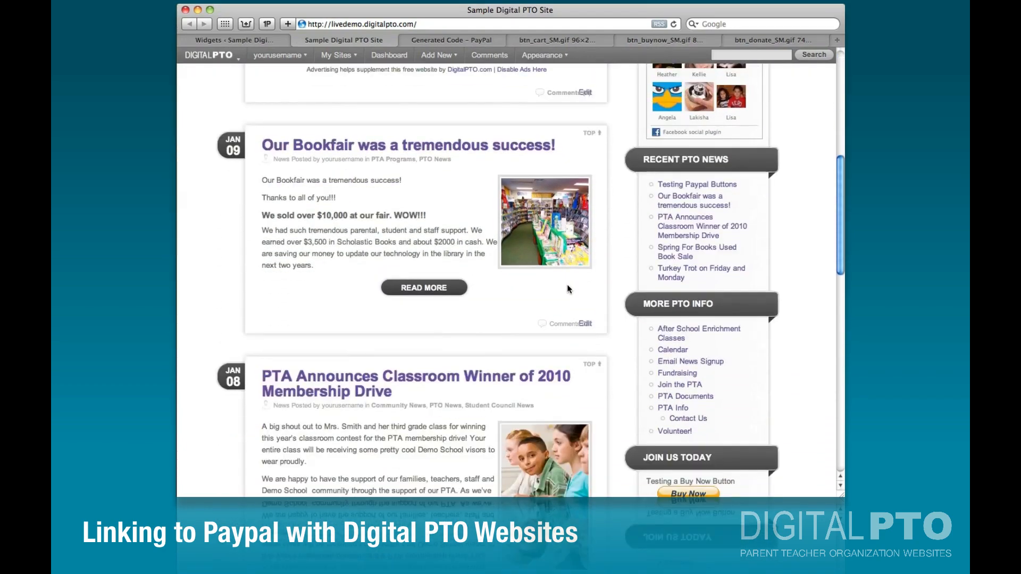
{"action": "scroll", "coordinate": [567, 287], "scroll_direction": "down", "scroll_amount": 3}
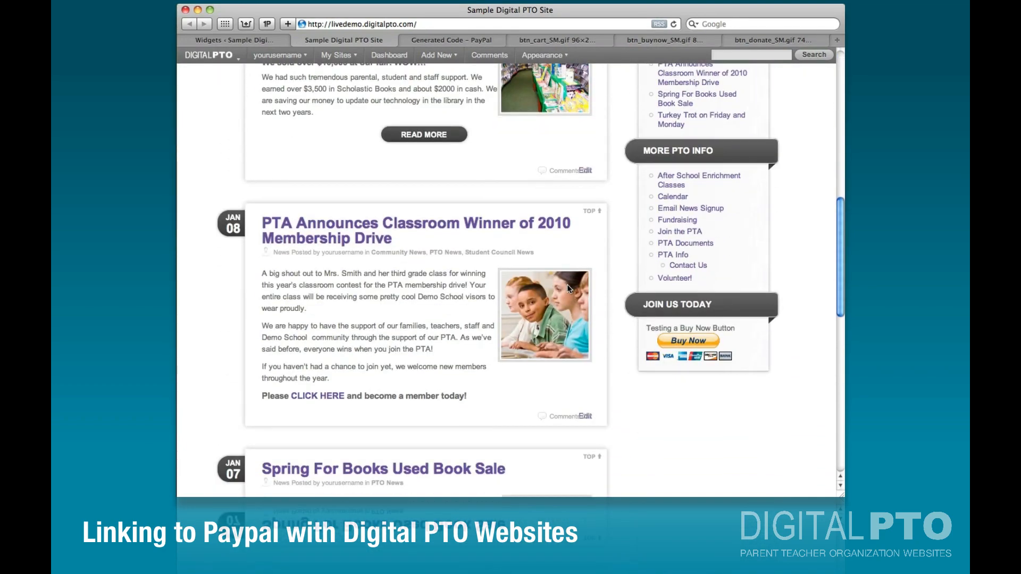
{"action": "left_click", "coordinate": [684, 343]}
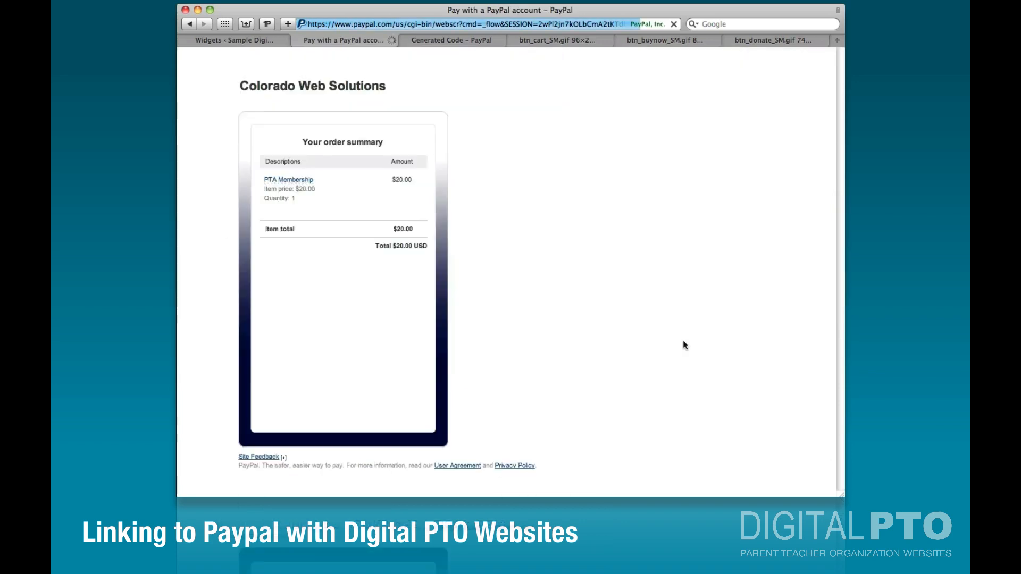
{"action": "left_click", "coordinate": [188, 25]}
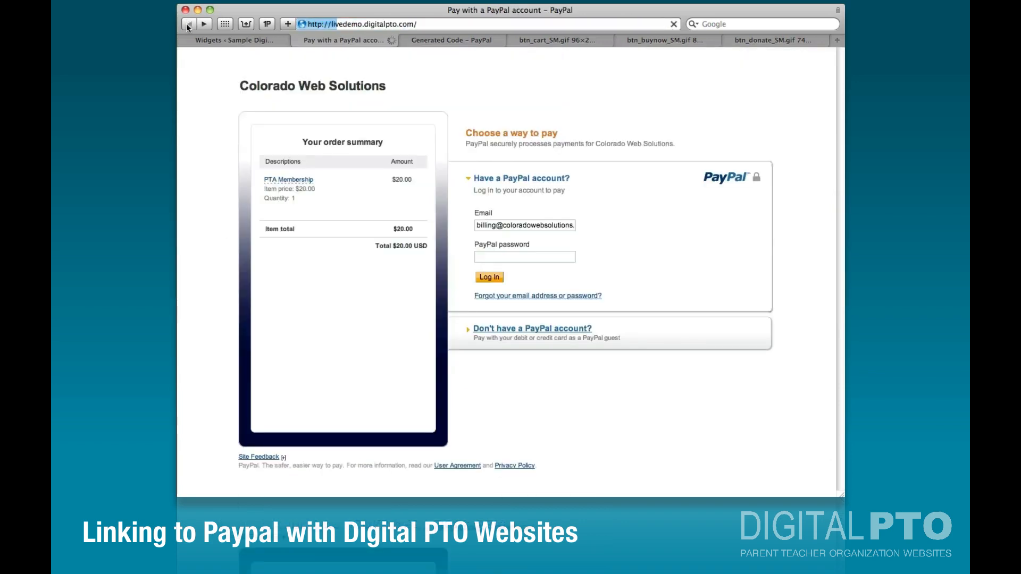
{"action": "scroll", "coordinate": [492, 302], "scroll_direction": "up", "scroll_amount": 15}
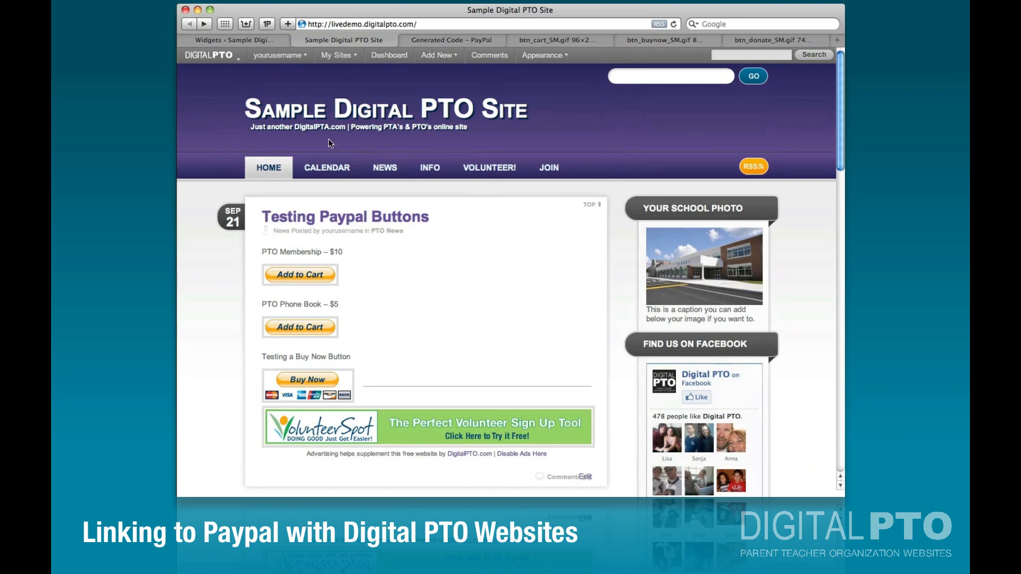
{"action": "left_click", "coordinate": [308, 115]}
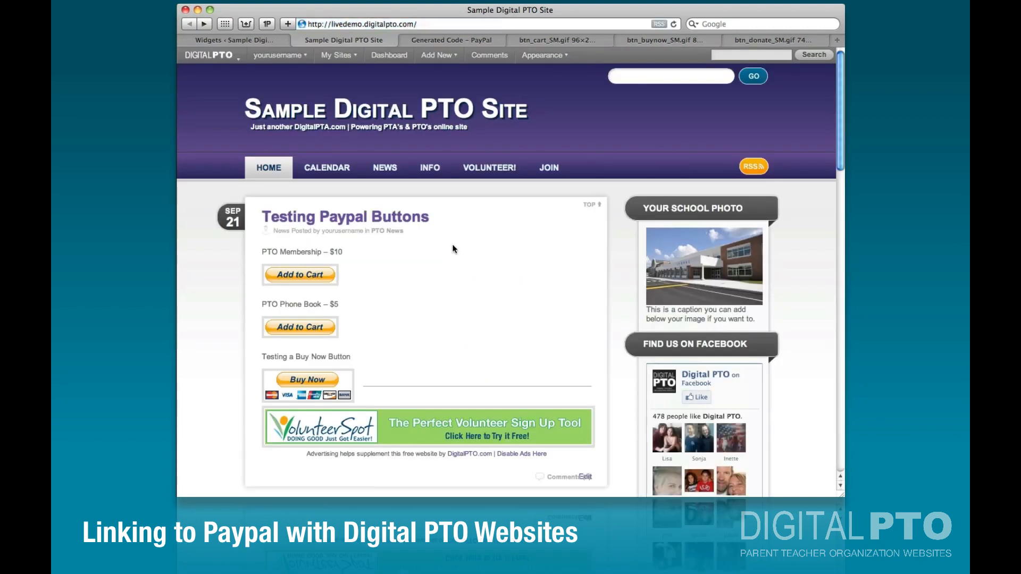